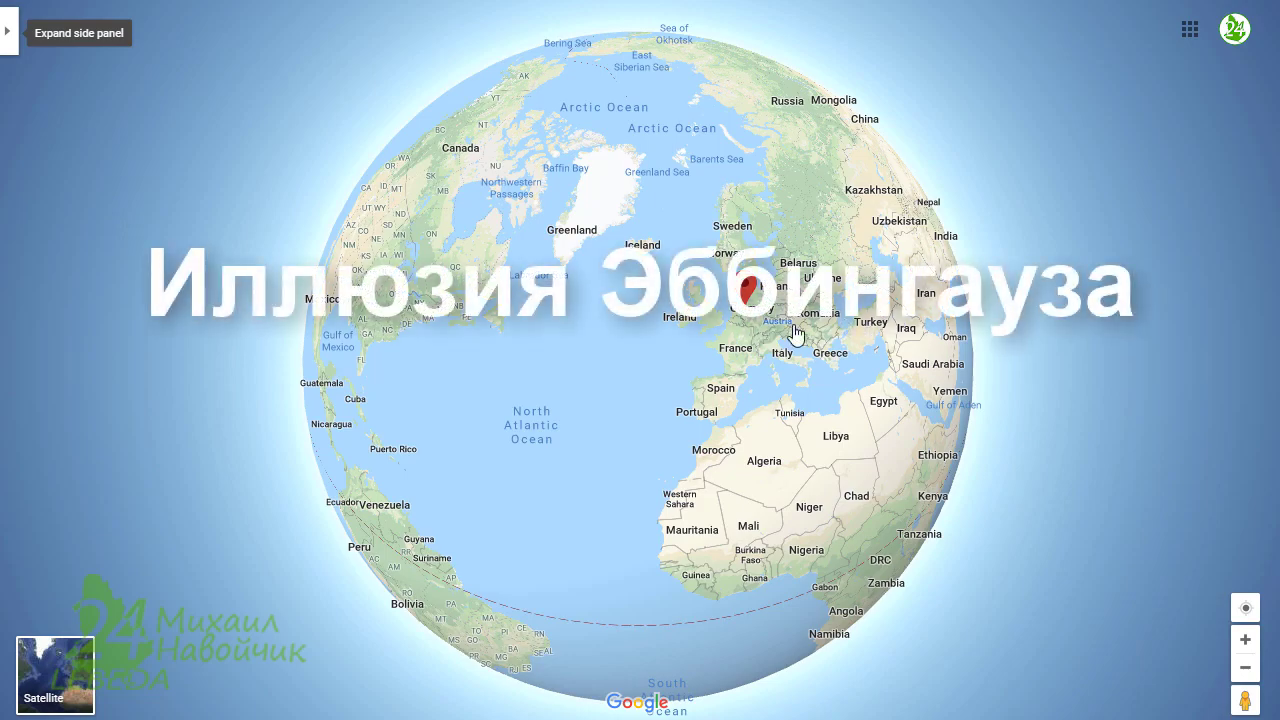
Step: Zoom the map from the whole globe through Germany down to Wuppertal's Barmen district
scroll(796, 333, "up", 5)
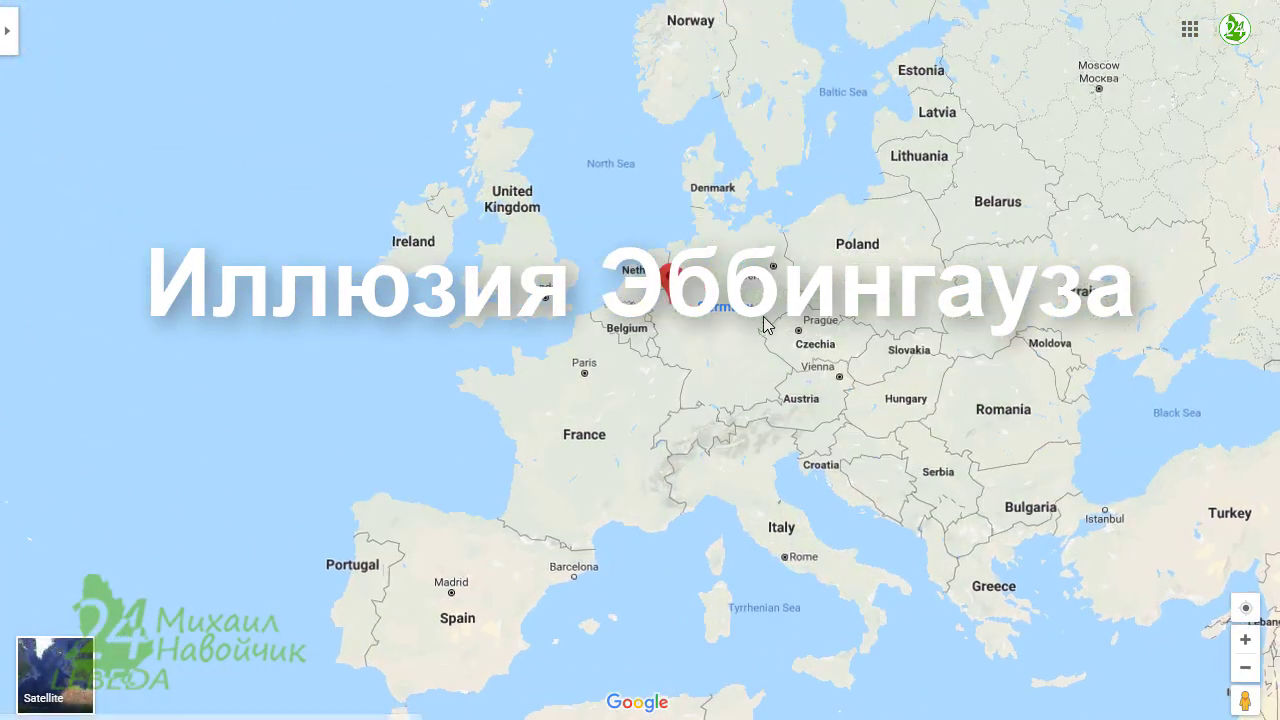
scroll(594, 323, "up", 1)
scroll(650, 315, "up", 2)
scroll(728, 320, "up", 2)
scroll(668, 313, "up", 1)
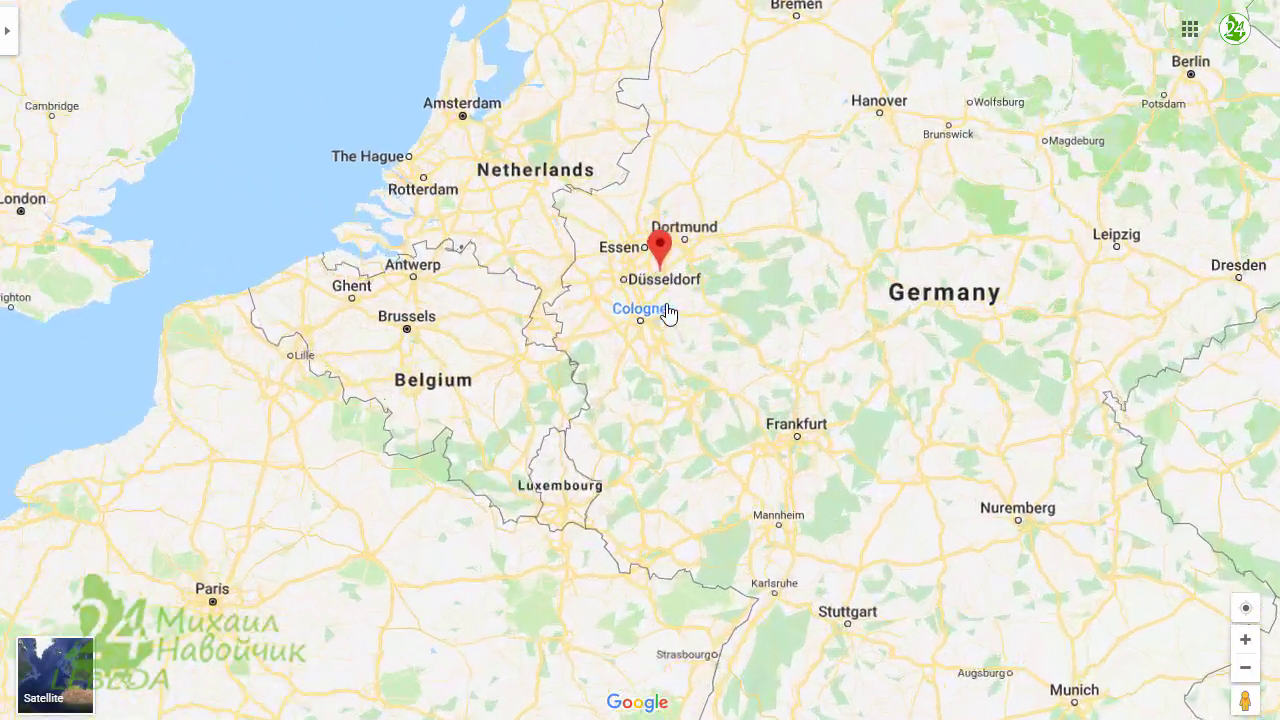
scroll(668, 313, "up", 1)
scroll(697, 257, "up", 1)
scroll(694, 274, "up", 1)
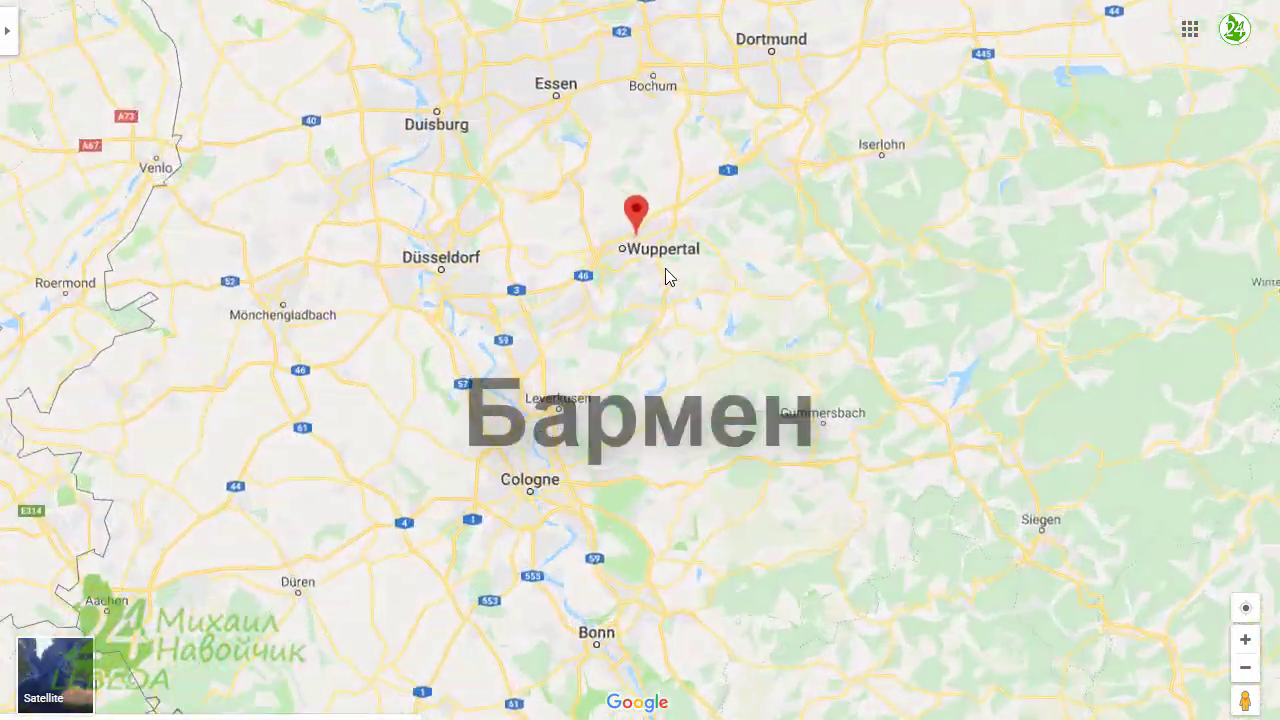
scroll(665, 270, "up", 1)
scroll(649, 271, "up", 1)
scroll(652, 246, "up", 1)
scroll(629, 223, "up", 1)
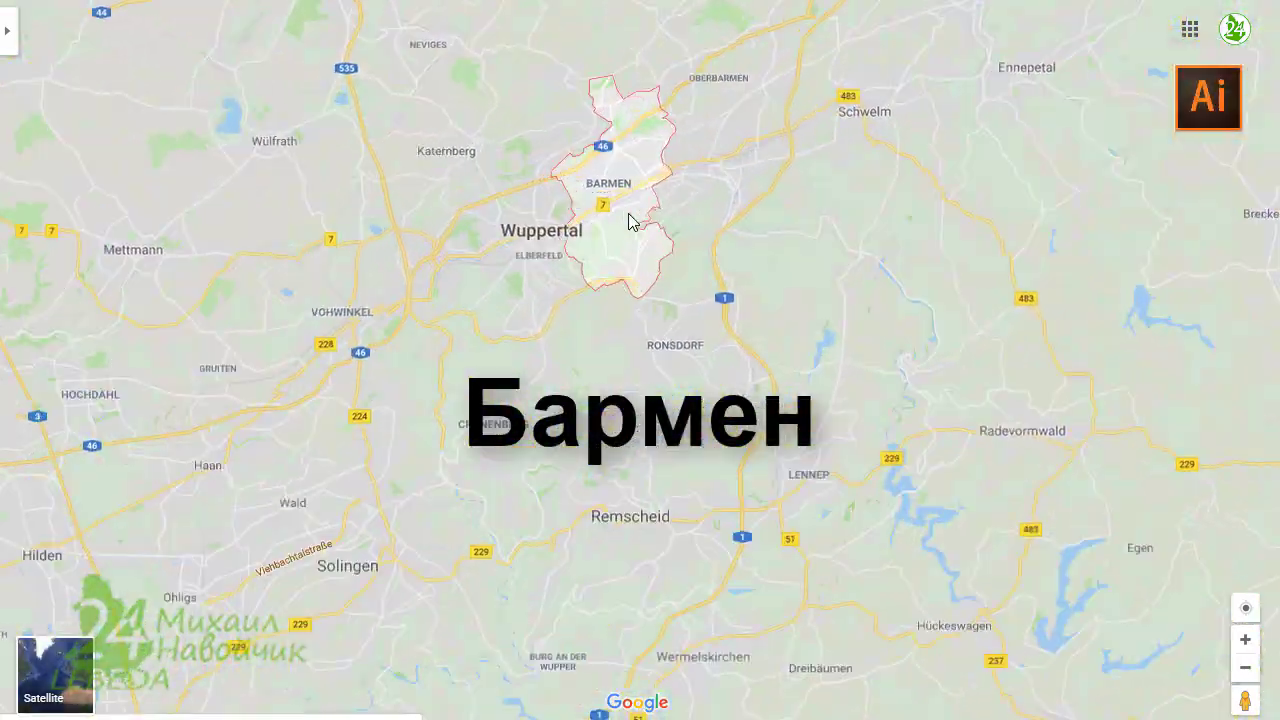
scroll(626, 214, "up", 1)
scroll(626, 214, "up", 1)
Step: Pan the map around the Barmen district
left_click_drag(615, 213, 657, 326)
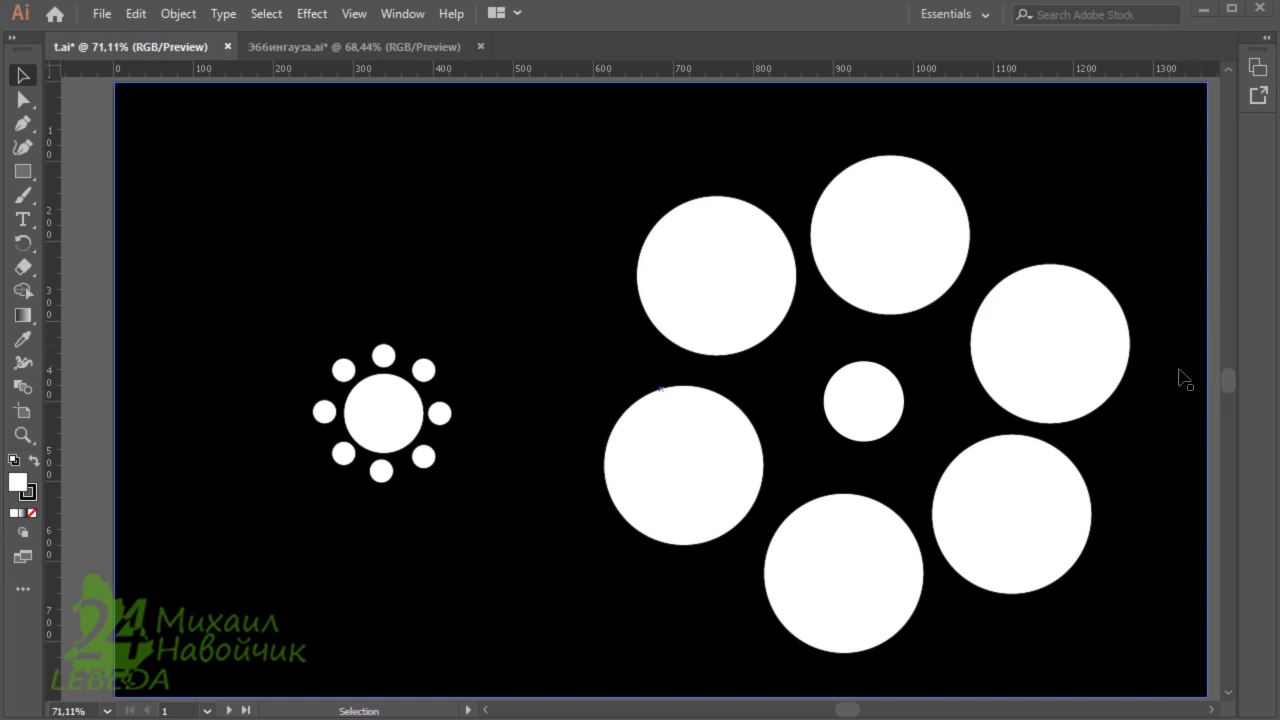
Step: Select two large outer circles and the black background rectangle in t.ai to inspect them
left_click(1123, 330)
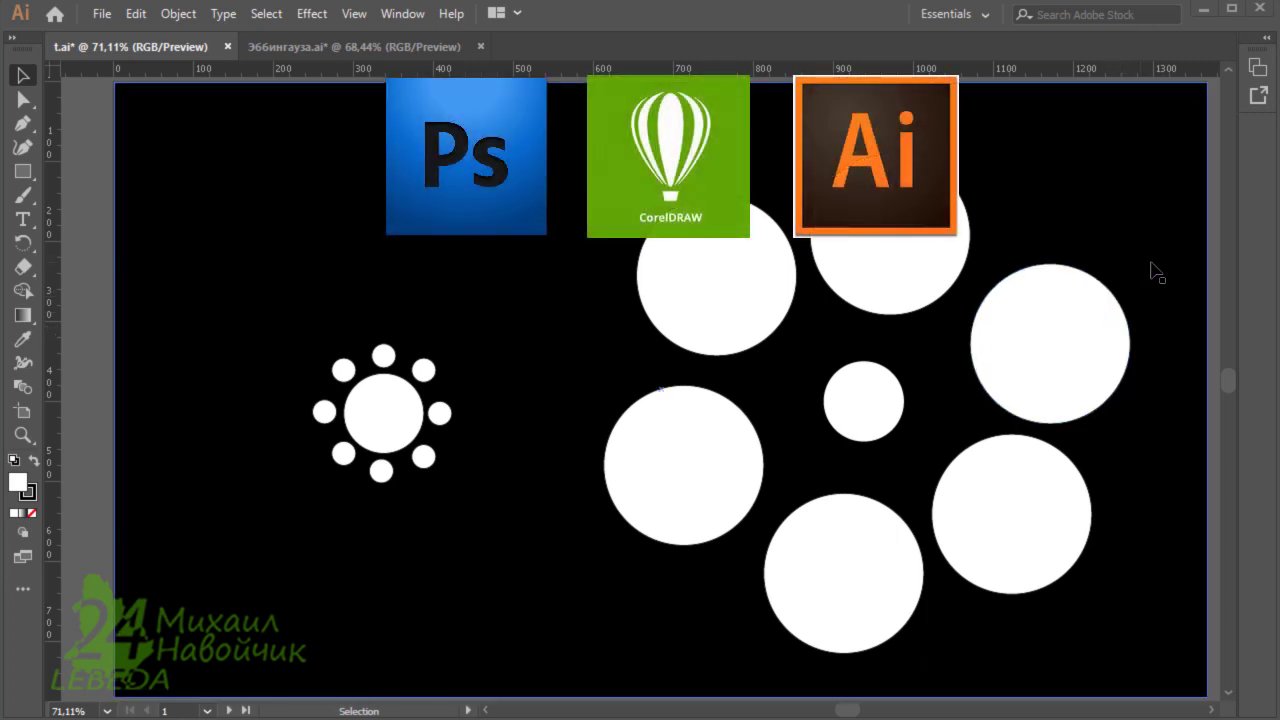
left_click(1103, 288)
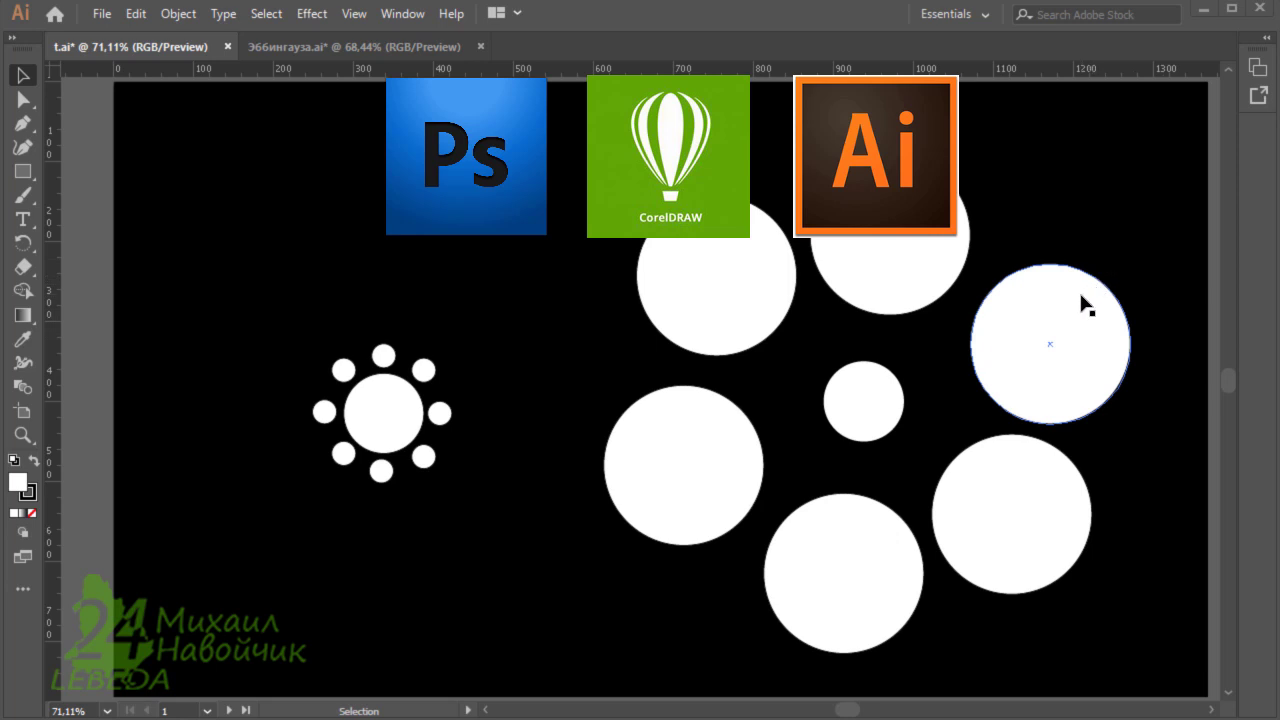
left_click(1100, 262)
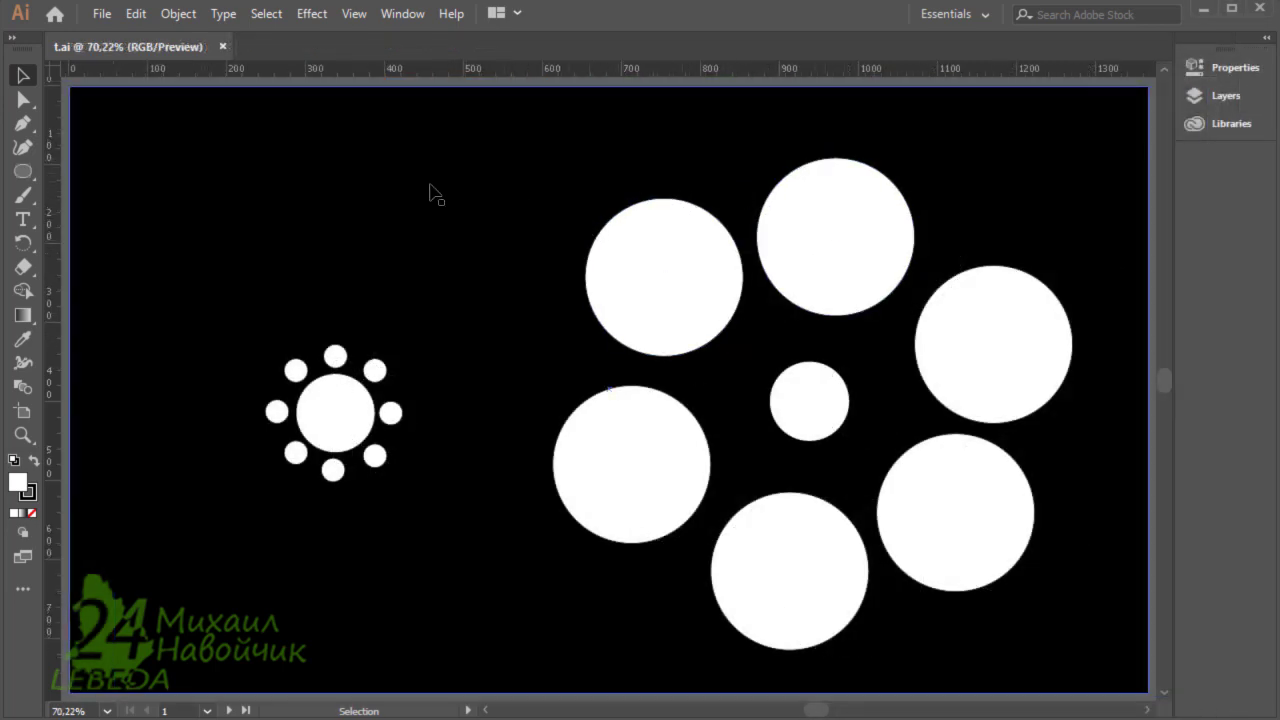
Step: Create a new blank document from the Web Common 1366 × 768 px preset
left_click(101, 16)
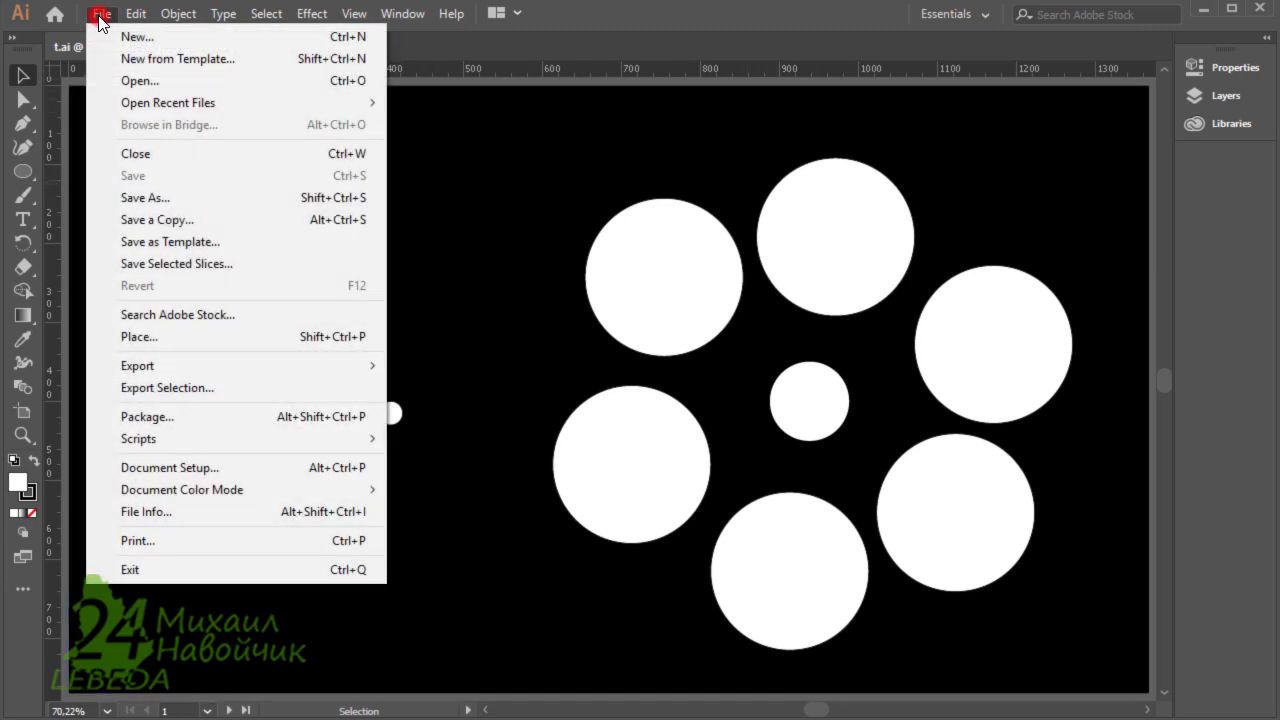
left_click(143, 44)
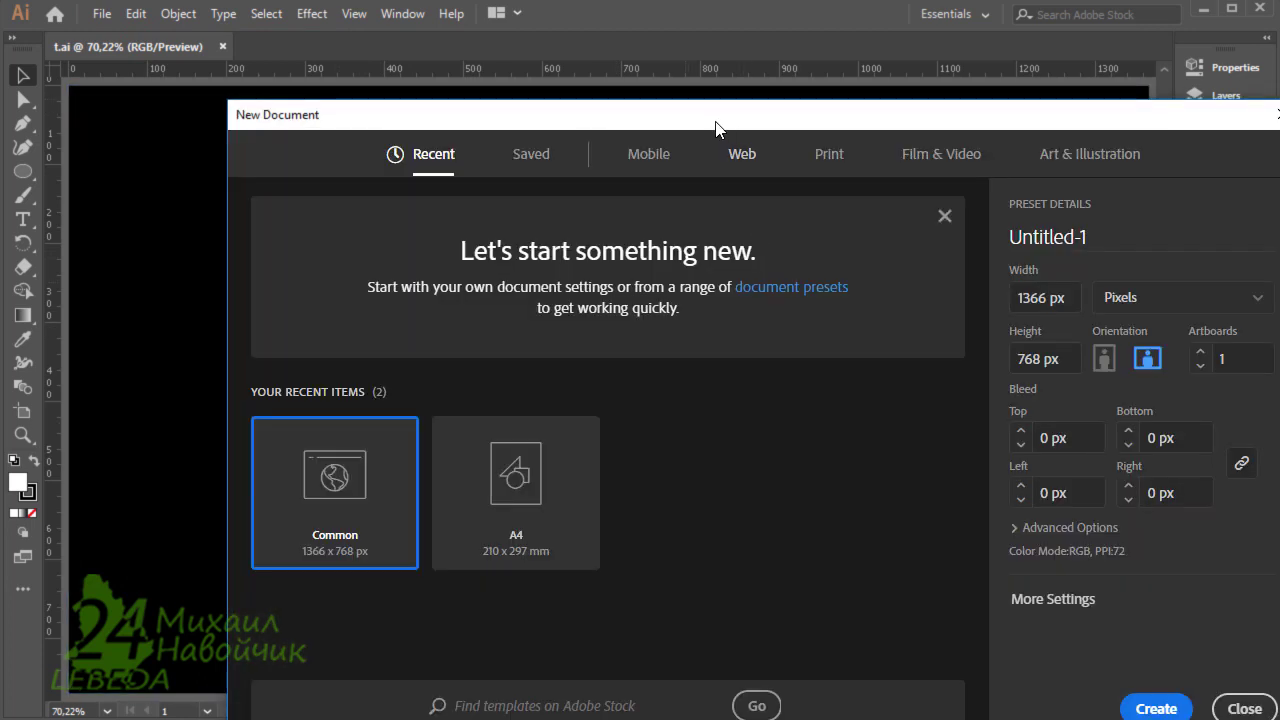
left_click_drag(707, 119, 569, 83)
left_click(620, 125)
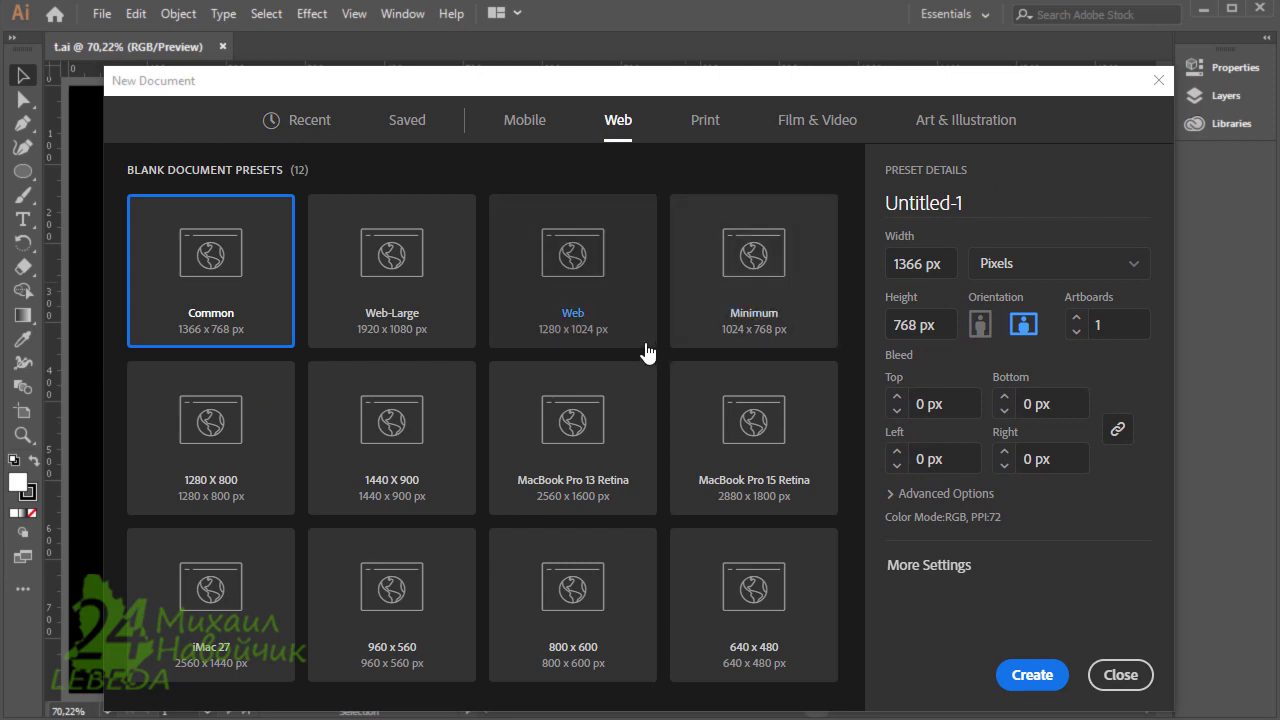
left_click(241, 290)
left_click(1034, 672)
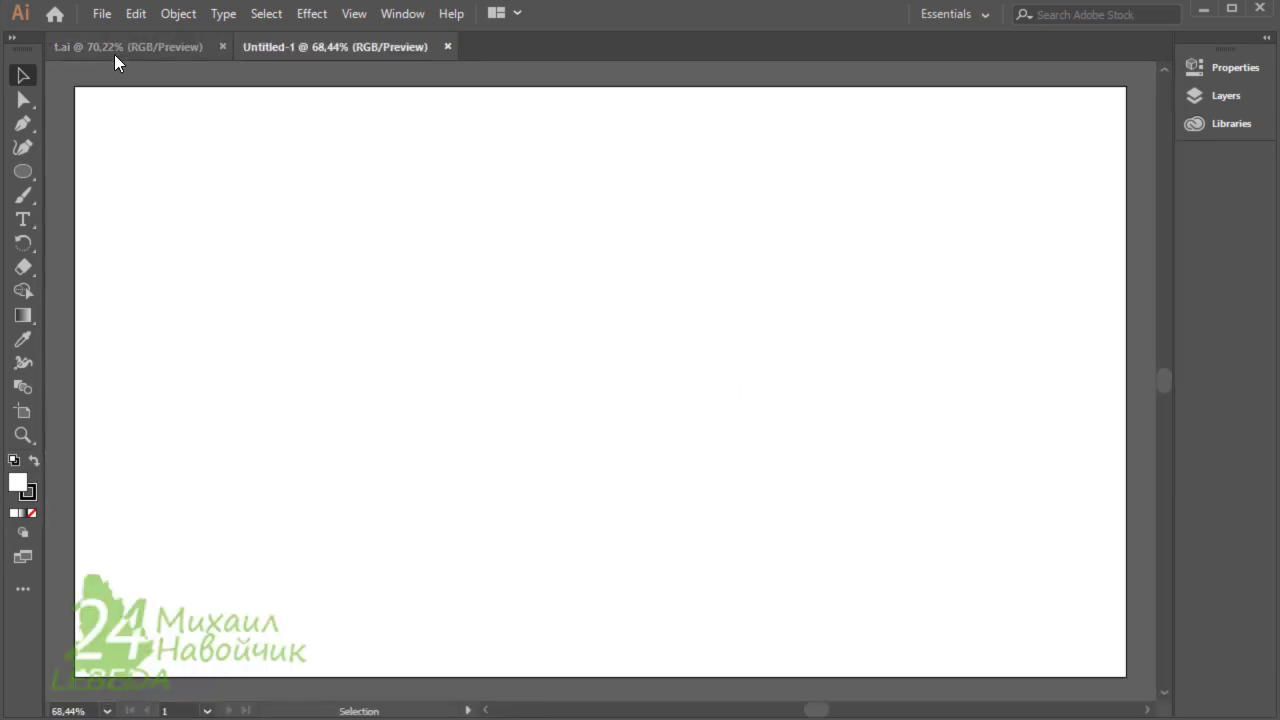
Step: Save the new document as Эббингауза.ai
left_click(102, 14)
left_click(167, 195)
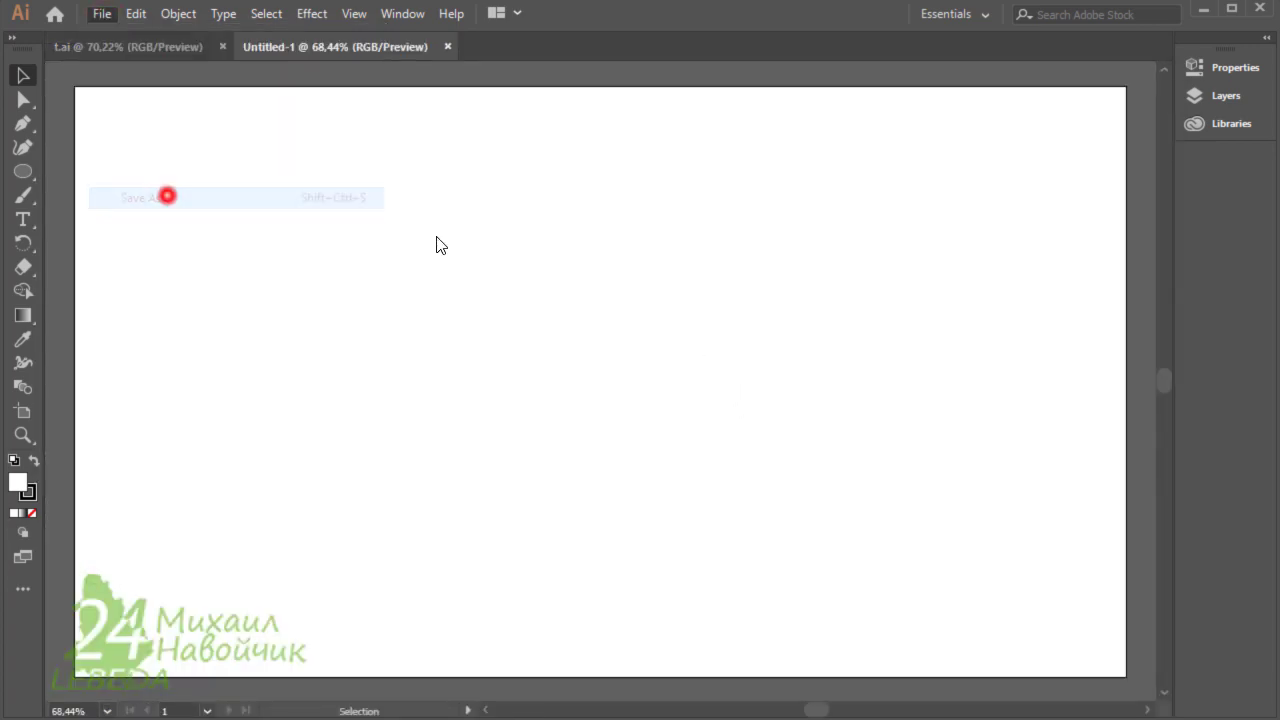
type("Эббингауза")
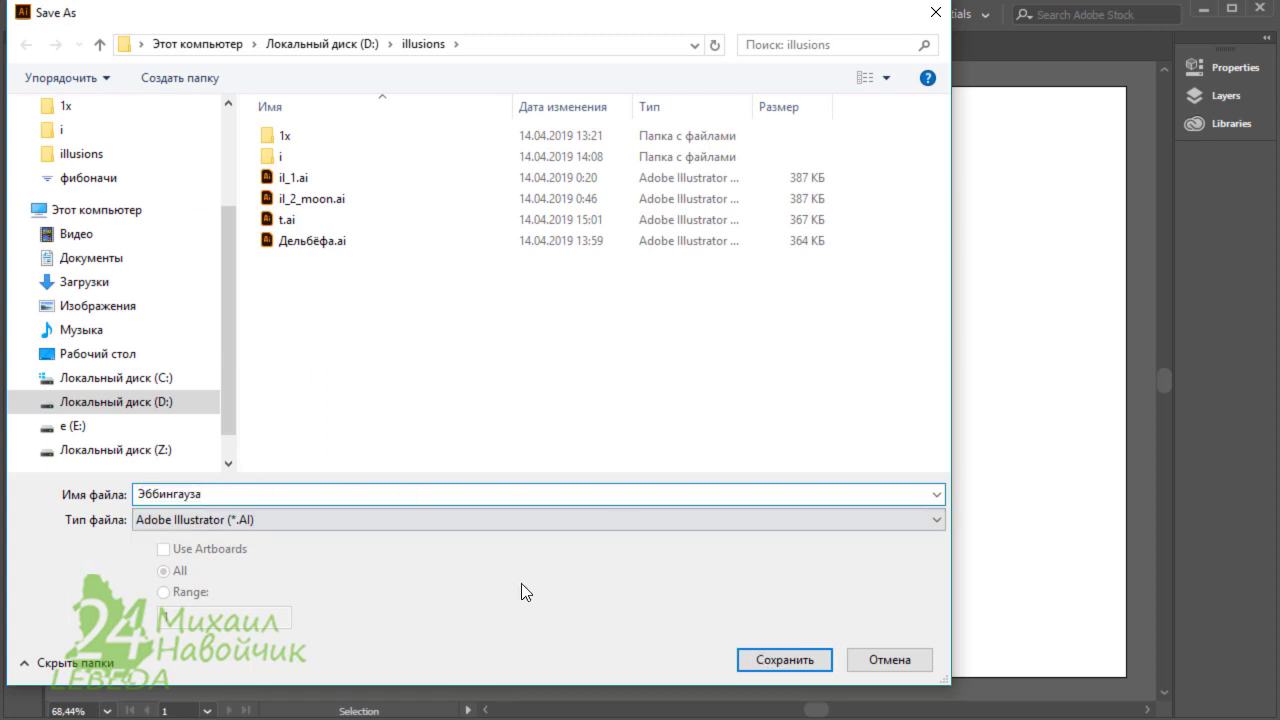
left_click(760, 668)
Step: Draw a 100 × 100 px circle on the artboard with the Ellipse tool
left_click_drag(23, 172, 110, 191)
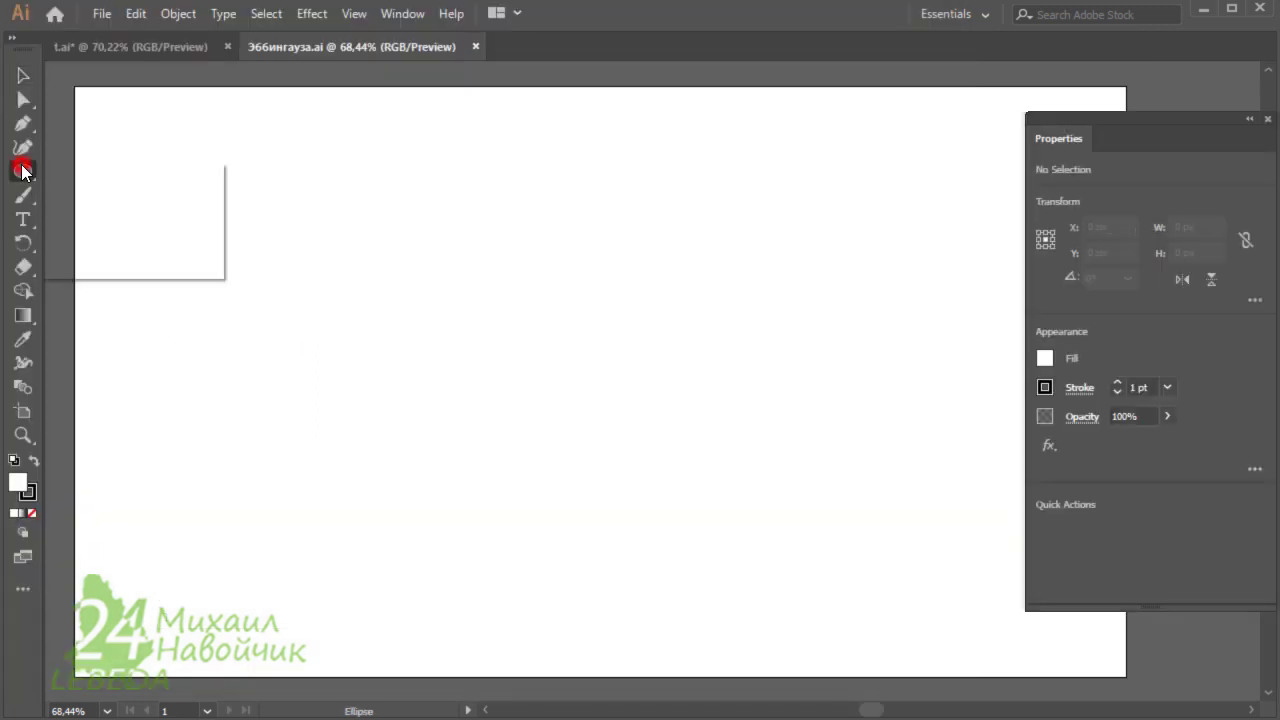
left_click(282, 288)
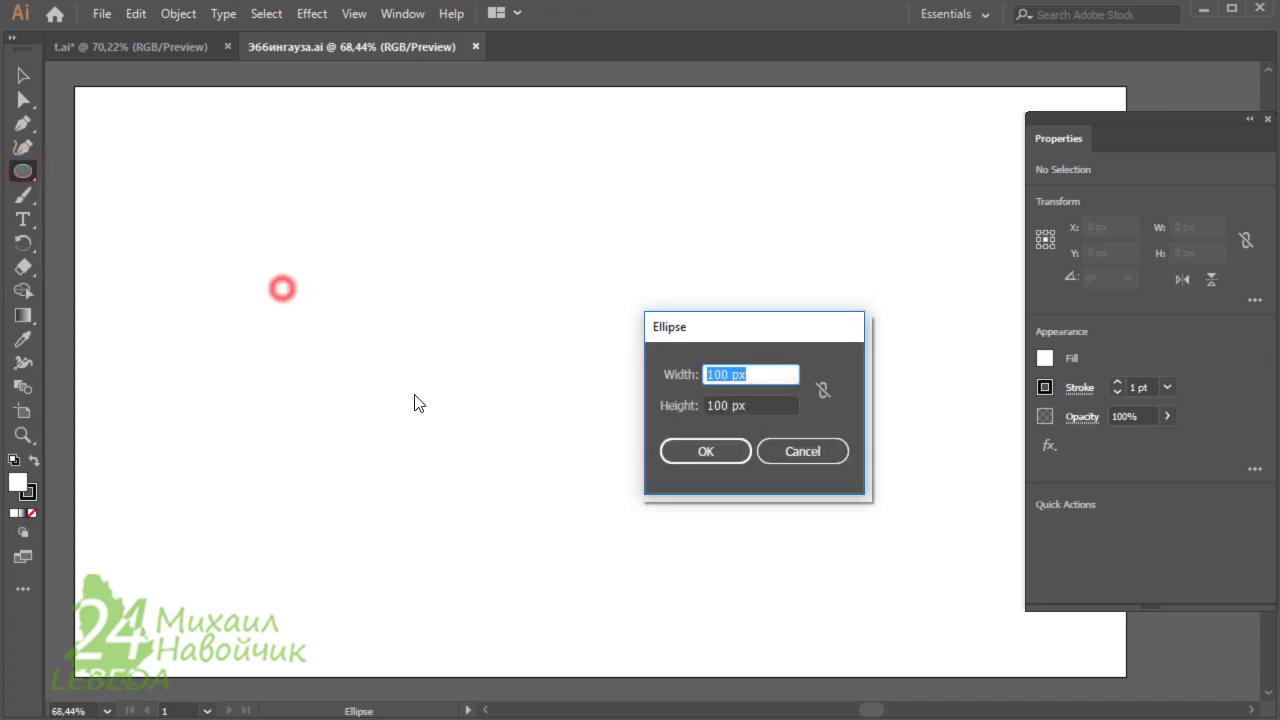
left_click(742, 372)
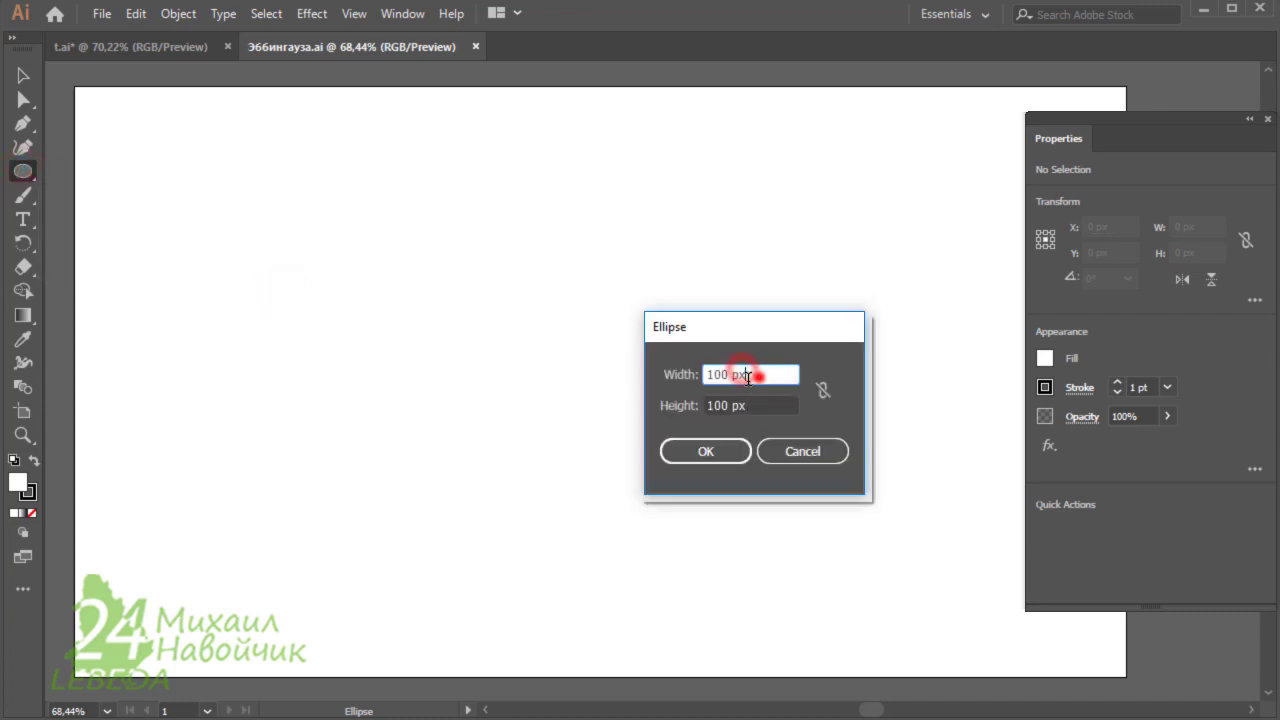
double_click(747, 376)
left_click(733, 405)
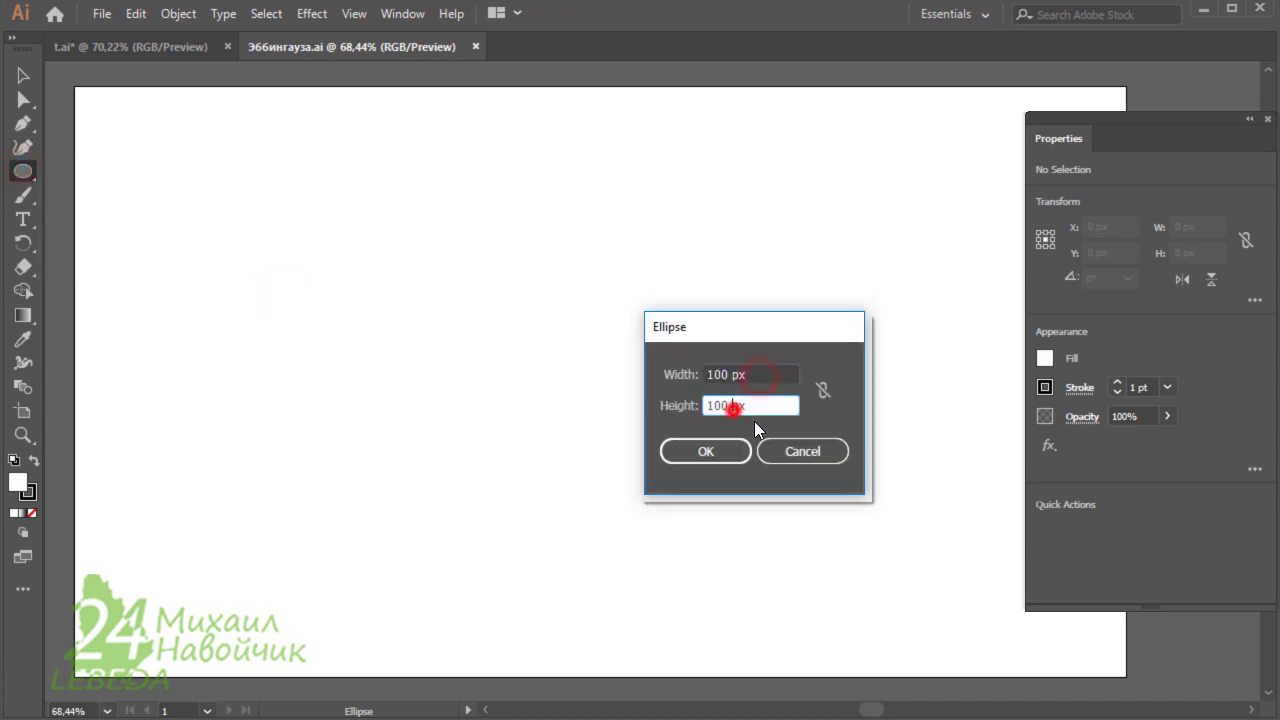
left_click(712, 458)
key("v")
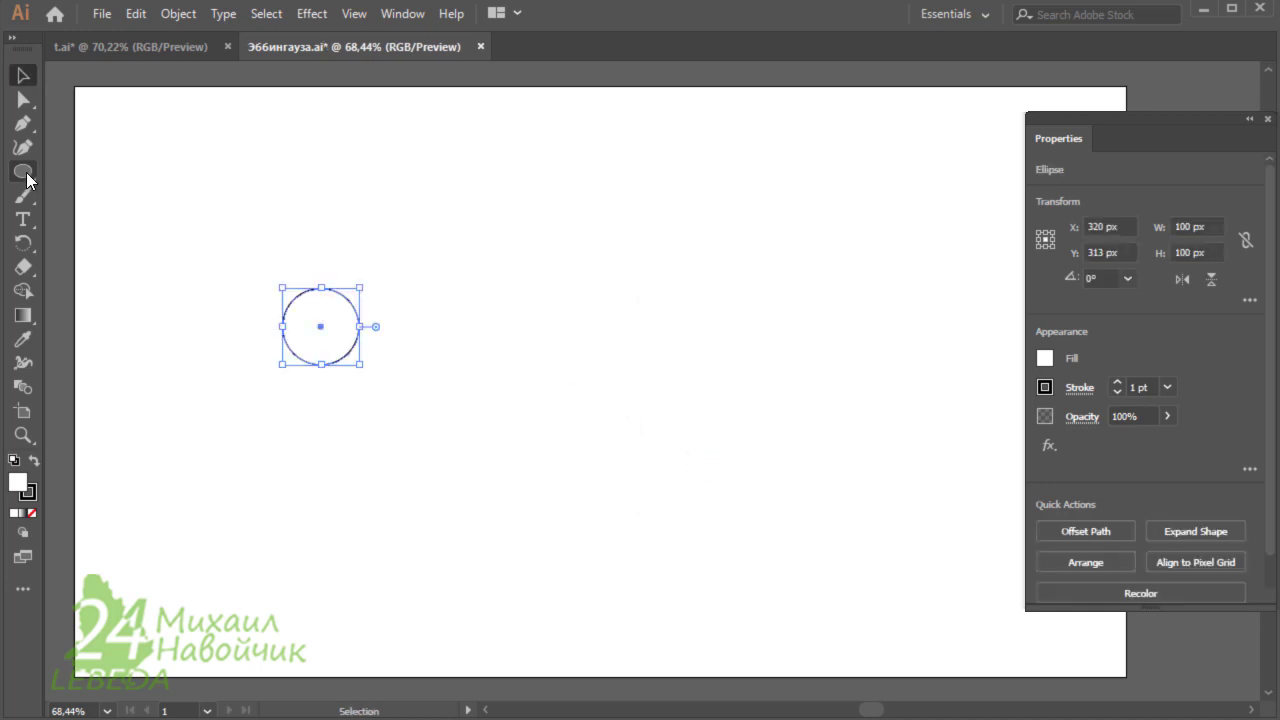
Step: Draw a second 30 × 30 px circle above and left of the first
left_click(25, 173)
left_click(218, 217)
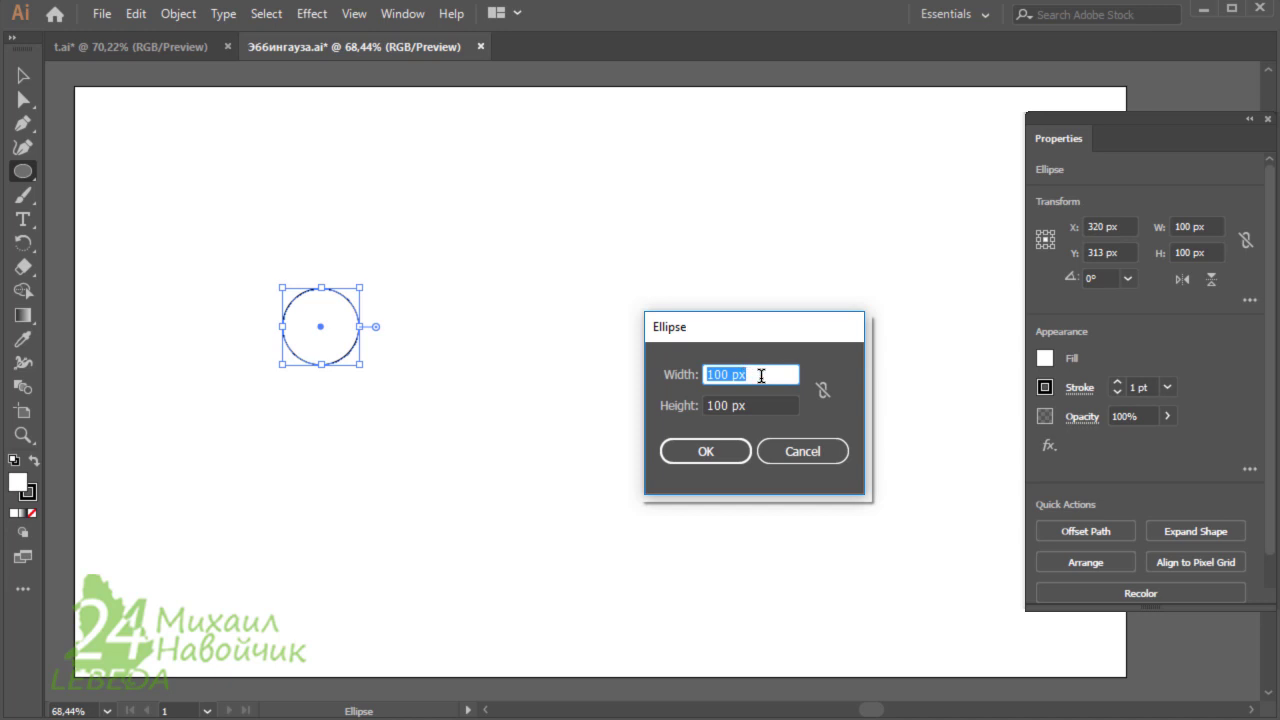
type("30")
left_click(766, 405)
type("30")
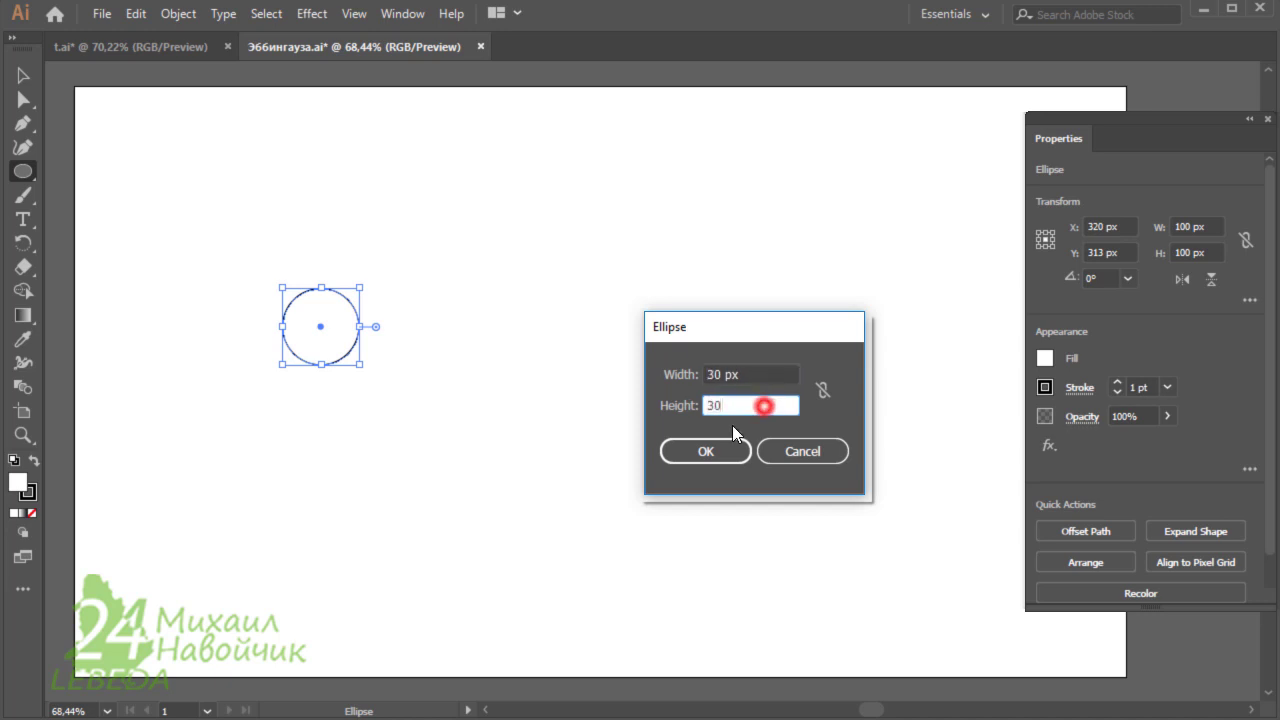
left_click(729, 455)
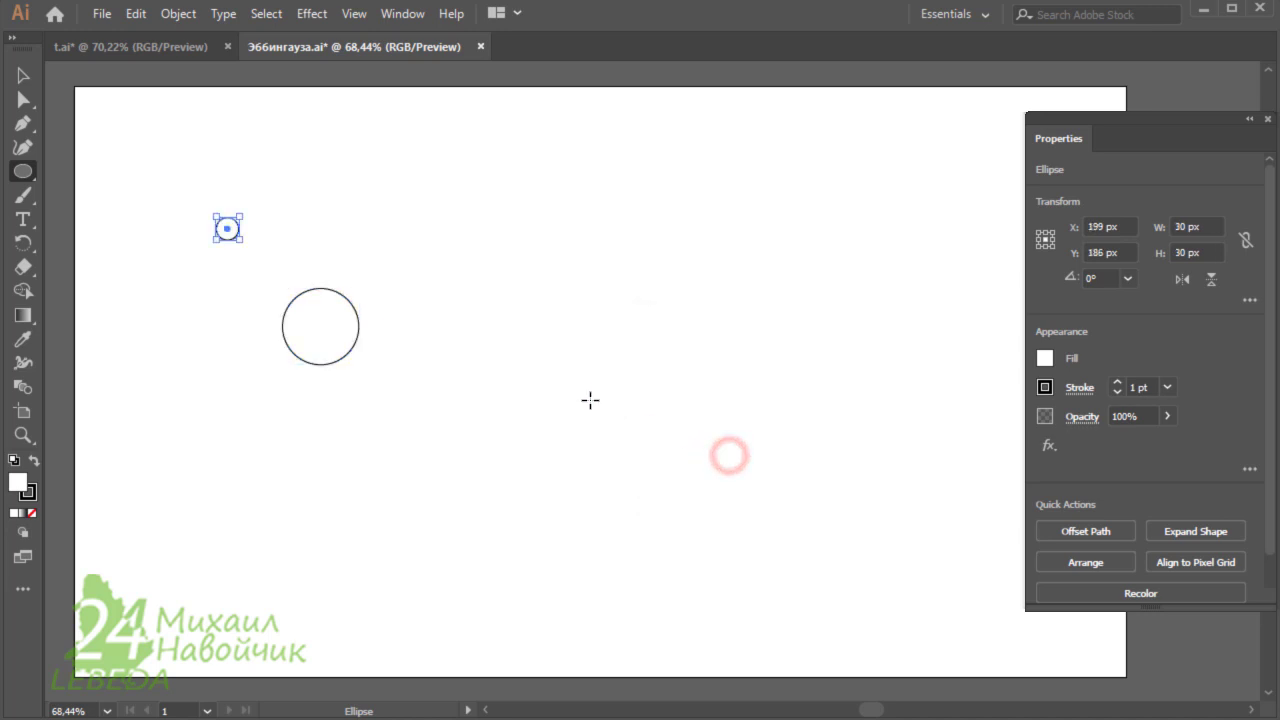
left_click(23, 75)
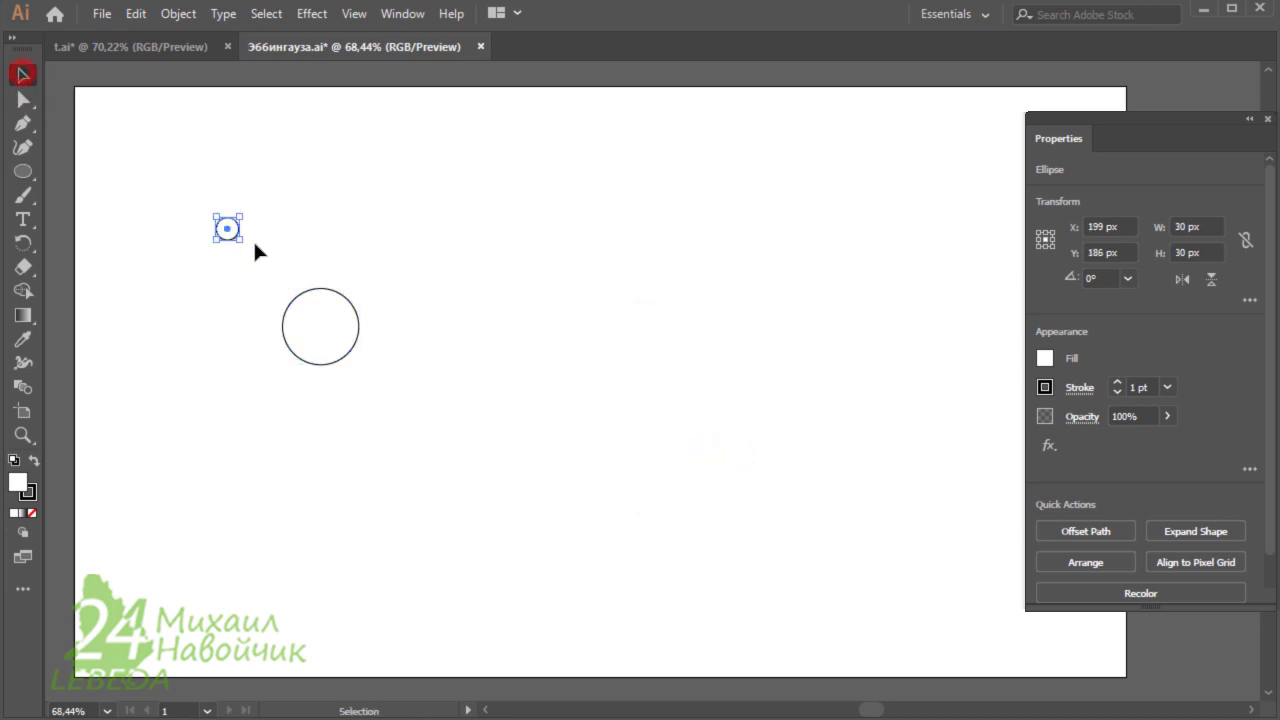
Step: Ring the left 100 px circle with 30 px copies and copy the centre circle rightward
mouse_move(227, 224)
left_mouse_down()
mouse_move(323, 249)
mouse_move(326, 401)
mouse_move(412, 331)
mouse_move(250, 327)
mouse_move(267, 277)
left_mouse_up()
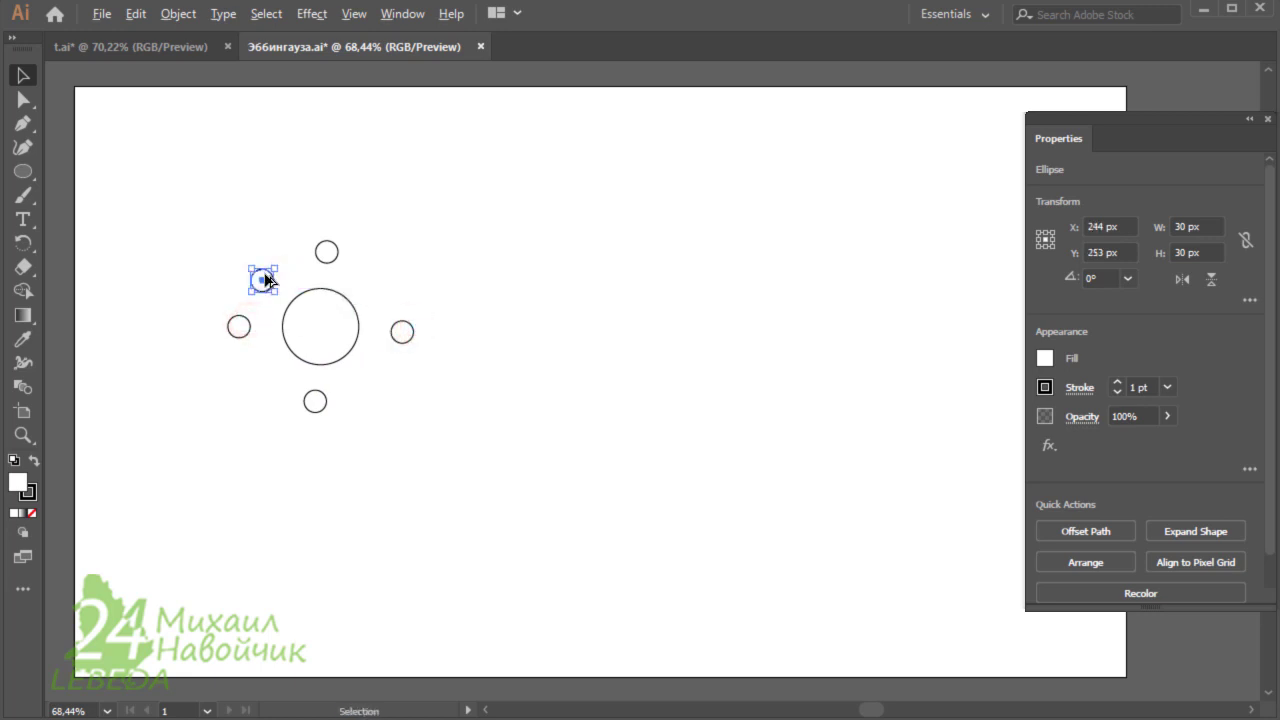
mouse_move(267, 280)
left_mouse_down("alt")
mouse_move(373, 278)
mouse_move(404, 331)
mouse_move(377, 382)
mouse_move(316, 368)
mouse_move(262, 380)
left_mouse_up("alt")
left_click(334, 306)
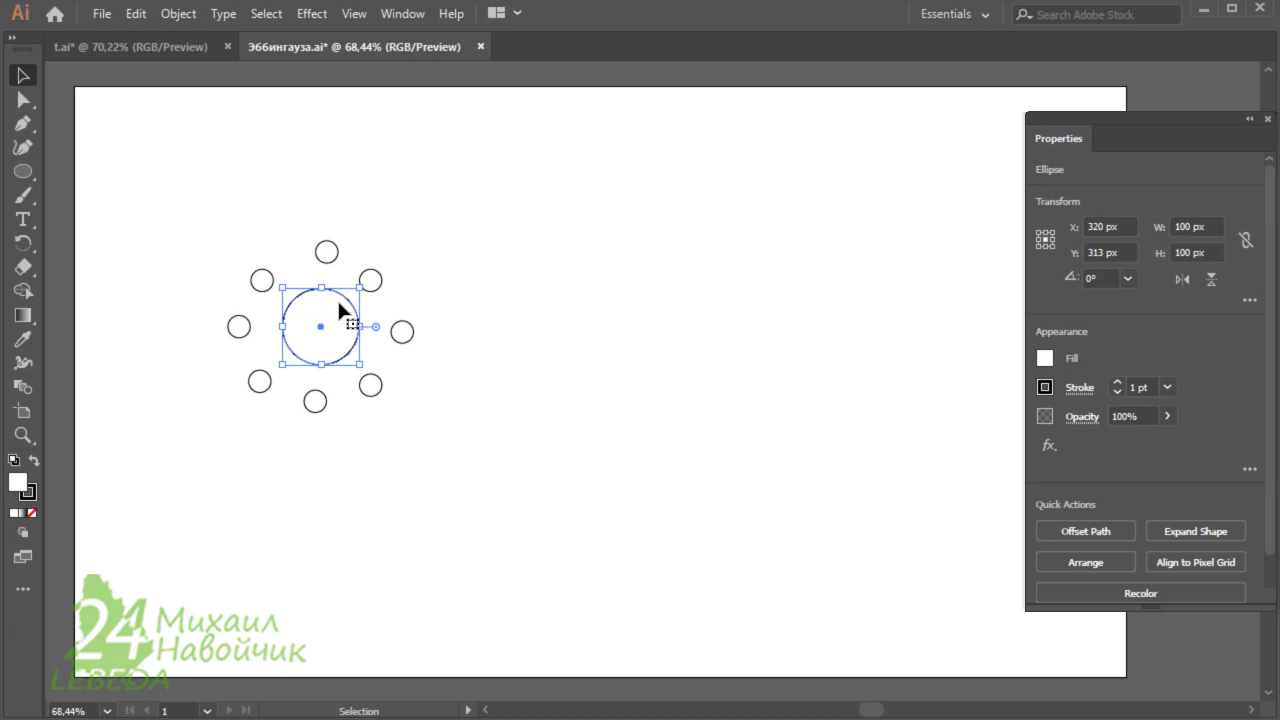
mouse_move(339, 302)
left_mouse_down("alt")
mouse_move(826, 306)
mouse_move(833, 210)
left_mouse_up("alt")
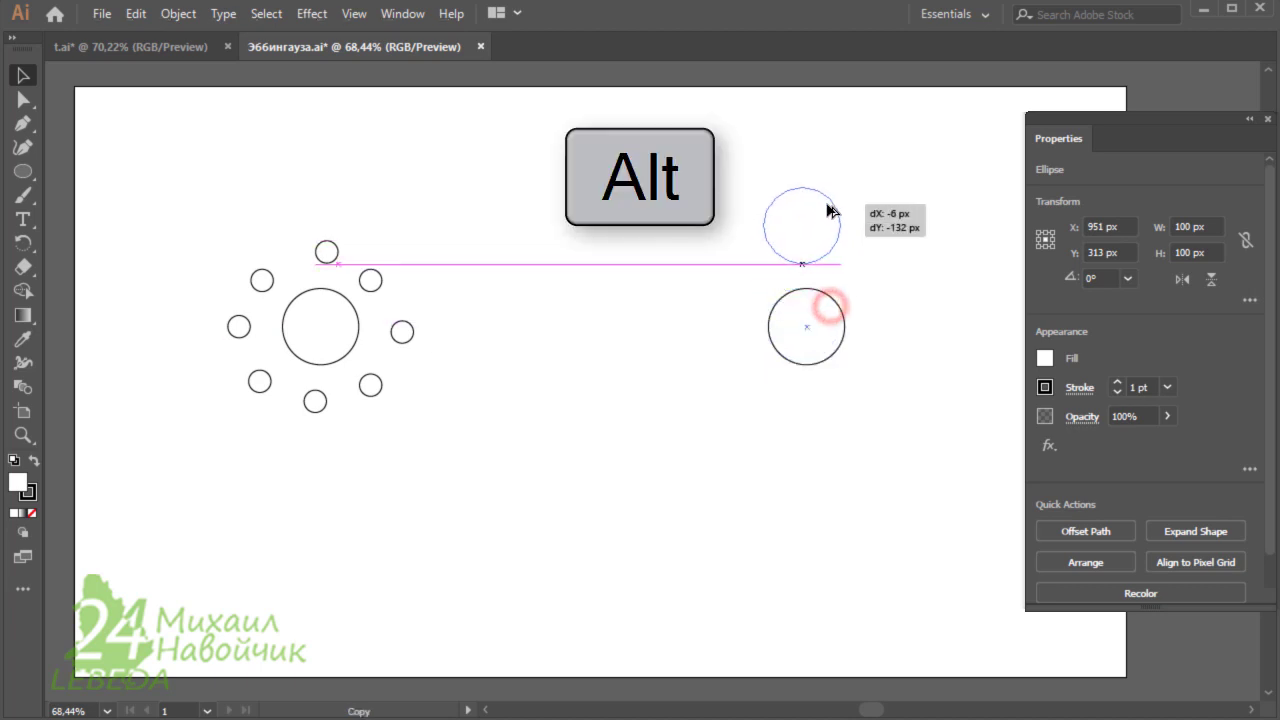
Step: Resize the right copy to 200 px and arrange six 200 px circles around the right centre circle
left_click(1212, 226)
type("2")
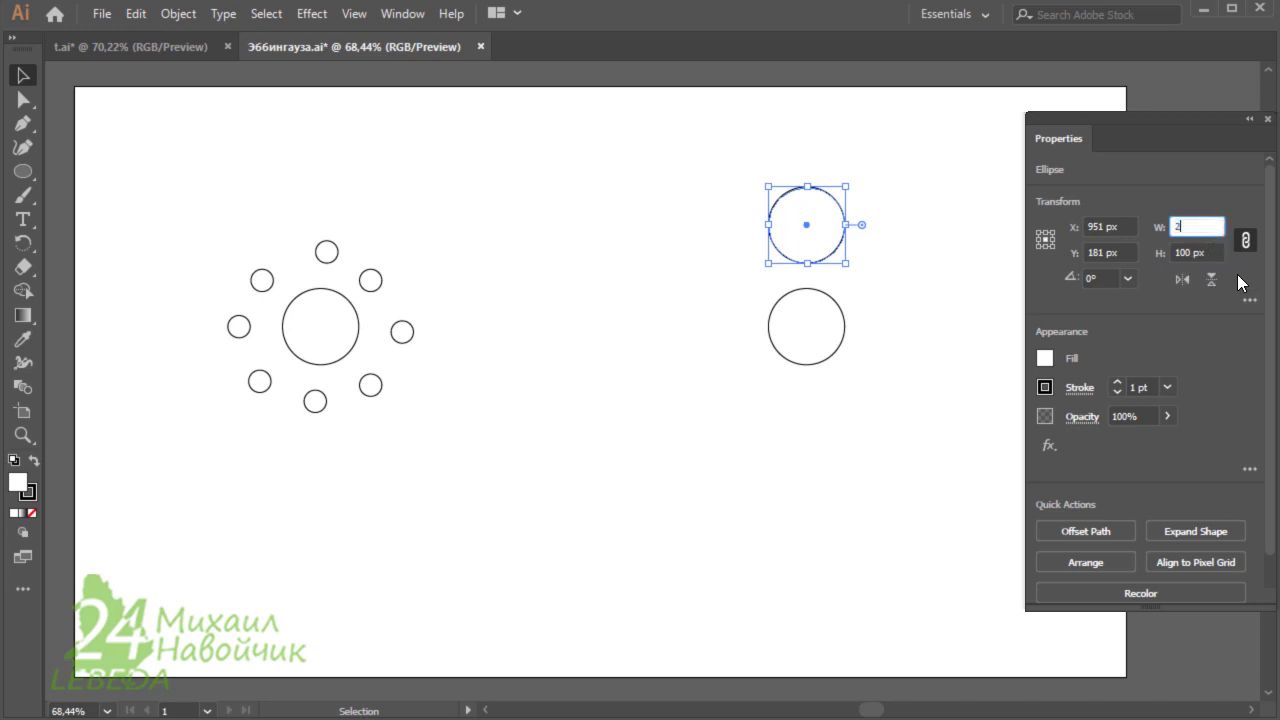
type("00")
key("Tab")
mouse_move(848, 225)
left_mouse_down()
mouse_move(843, 180)
mouse_move(855, 505)
mouse_move(660, 455)
mouse_move(664, 270)
left_mouse_up()
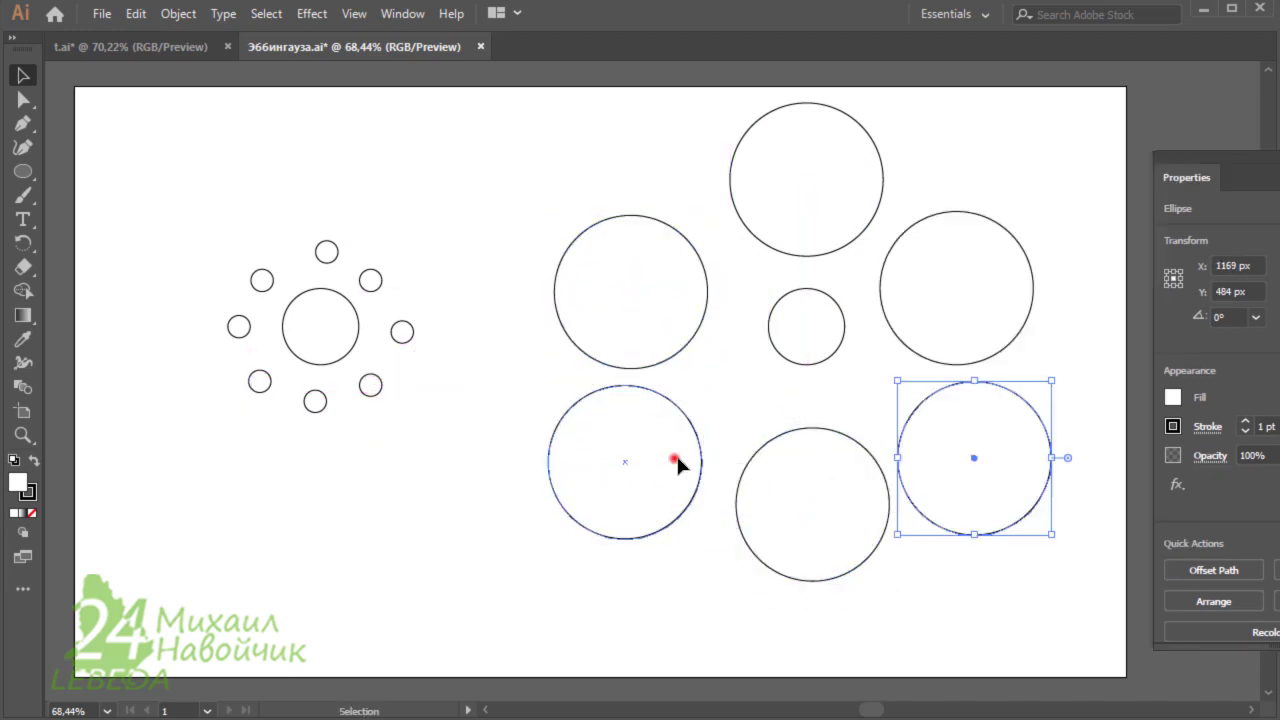
left_click_drag(677, 461, 703, 452)
left_click(810, 464)
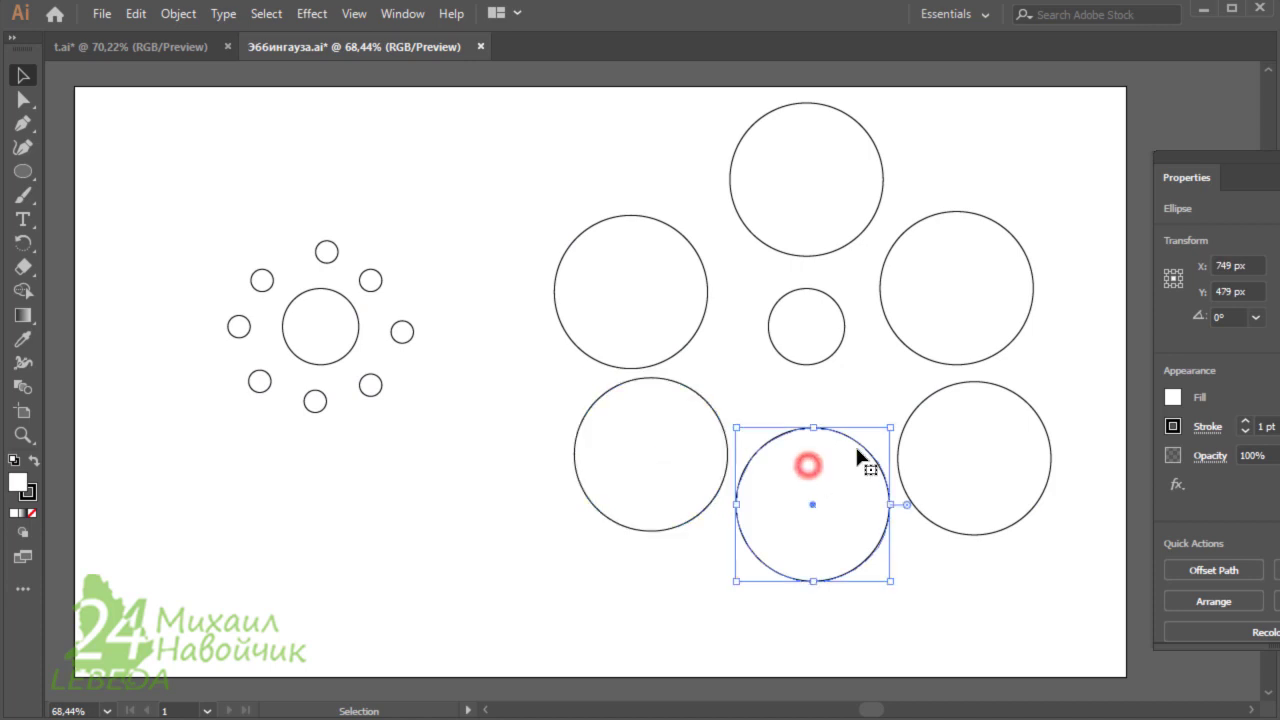
left_click(957, 440)
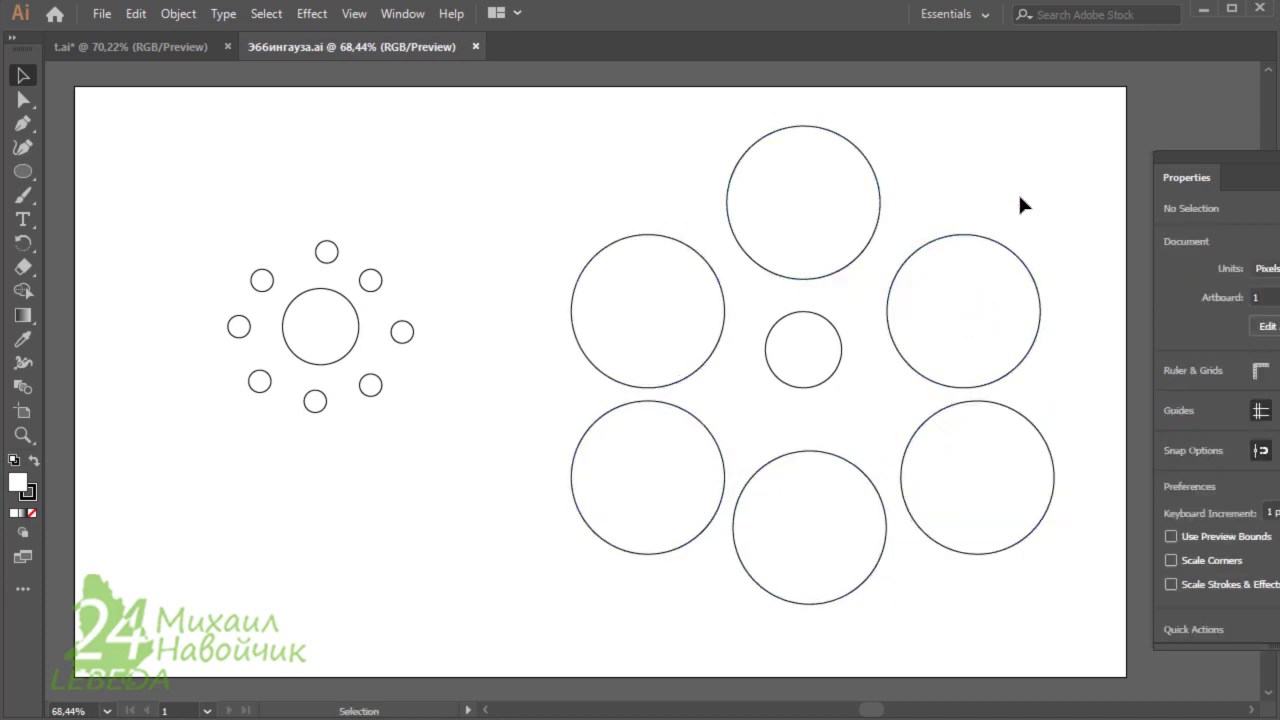
Step: Draw a rectangle covering the whole artboard with the Rectangle tool
left_click(23, 171)
left_click(89, 175)
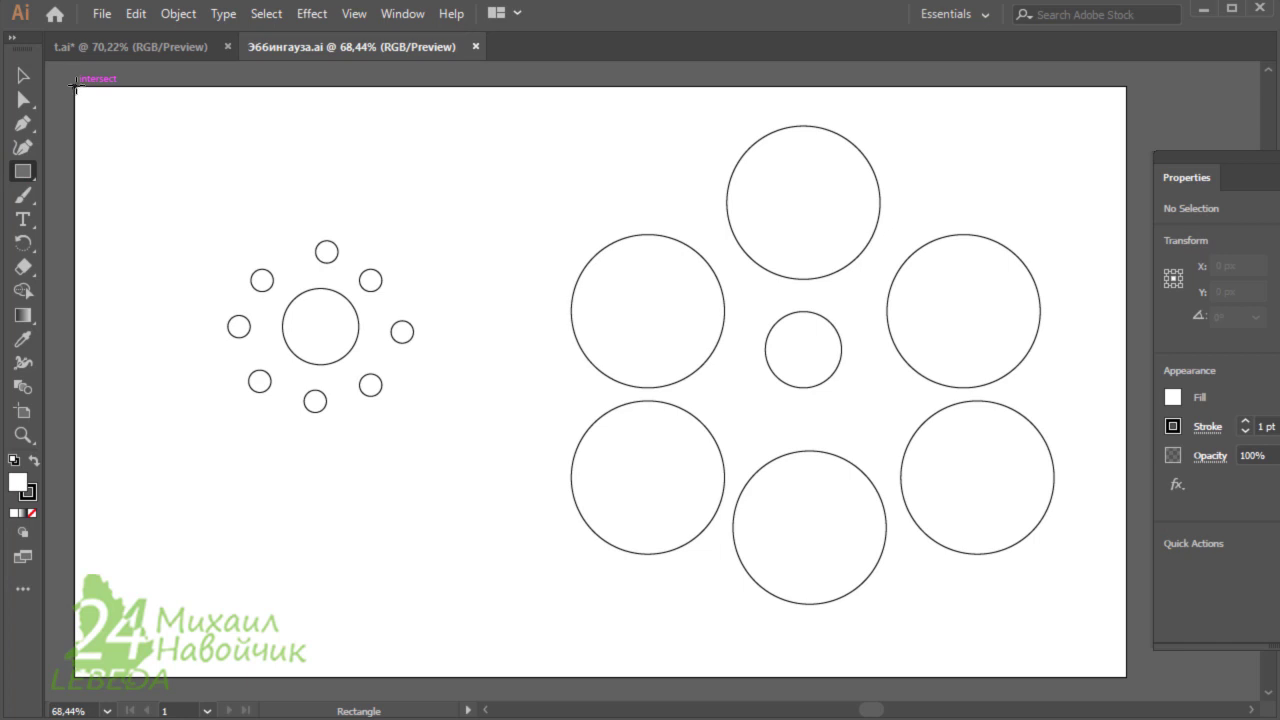
left_click_drag(78, 88, 1122, 677)
key("v")
Step: Move the rectangle to the bottom in Layers, then select the background and all circles
key("F7")
left_click_drag(1133, 187, 1109, 165)
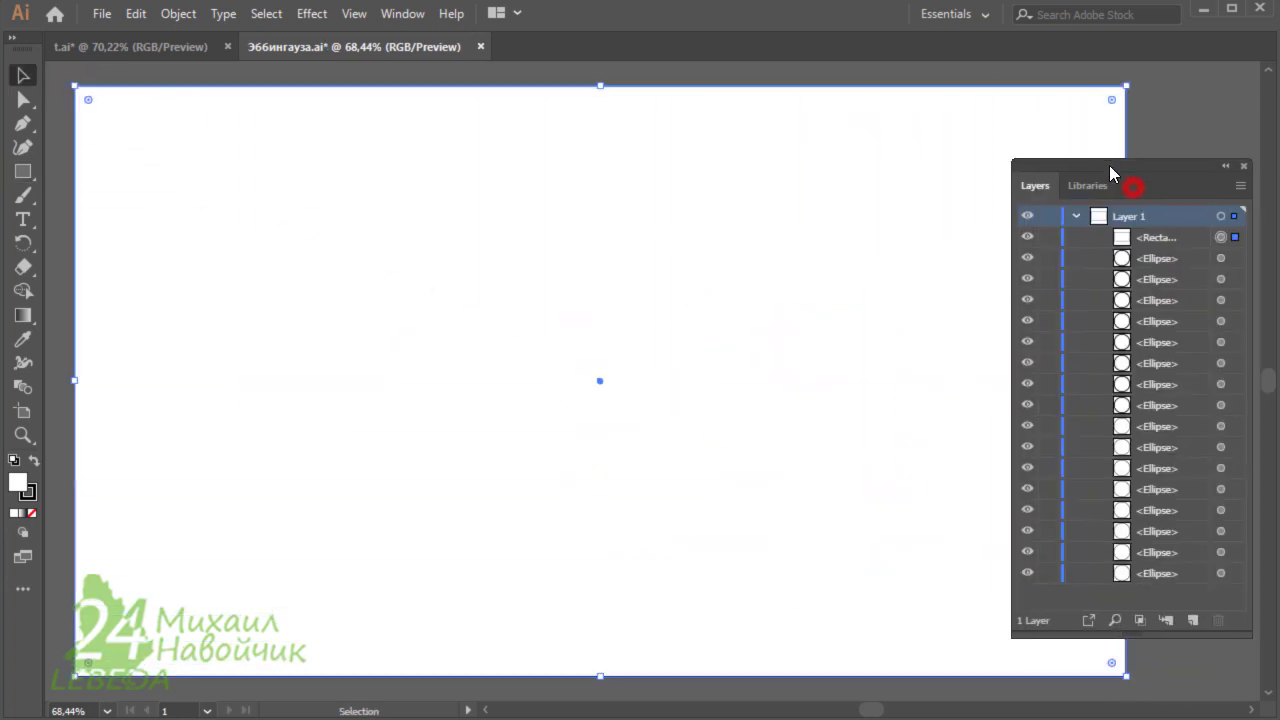
mouse_move(1197, 238)
left_mouse_down()
mouse_move(1143, 497)
mouse_move(1160, 584)
left_mouse_up()
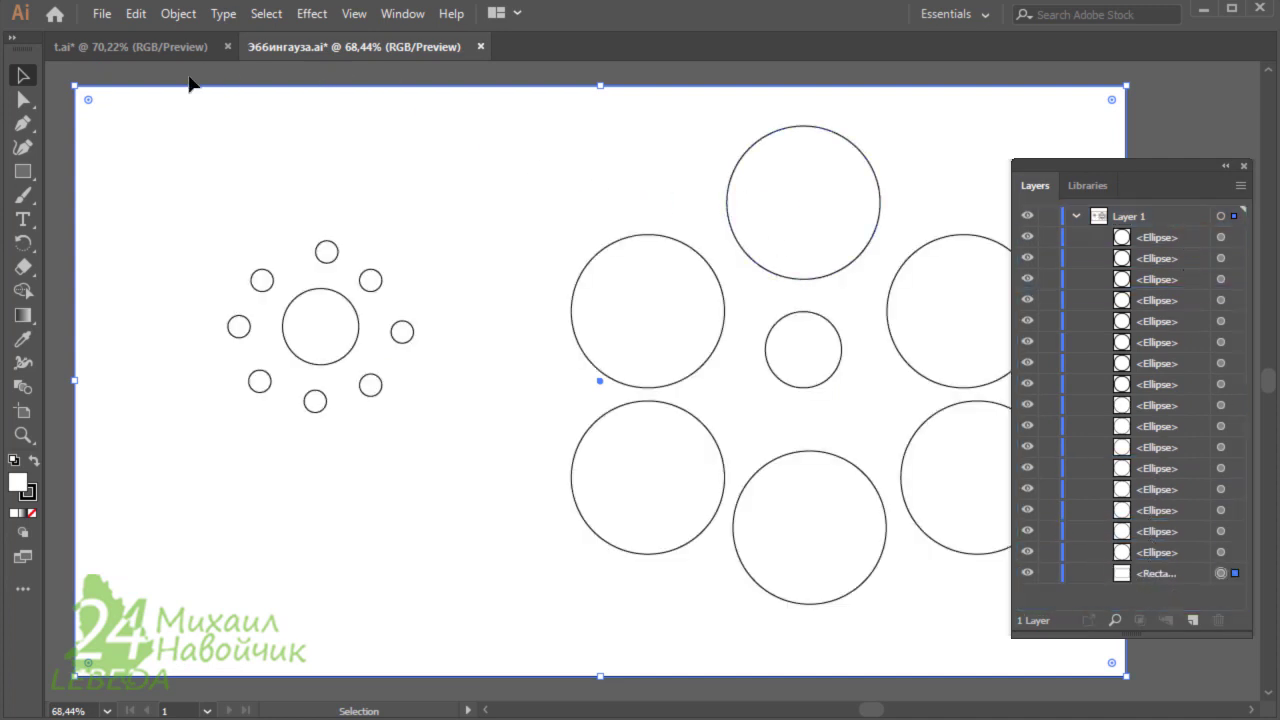
left_click_drag(190, 84, 1093, 595)
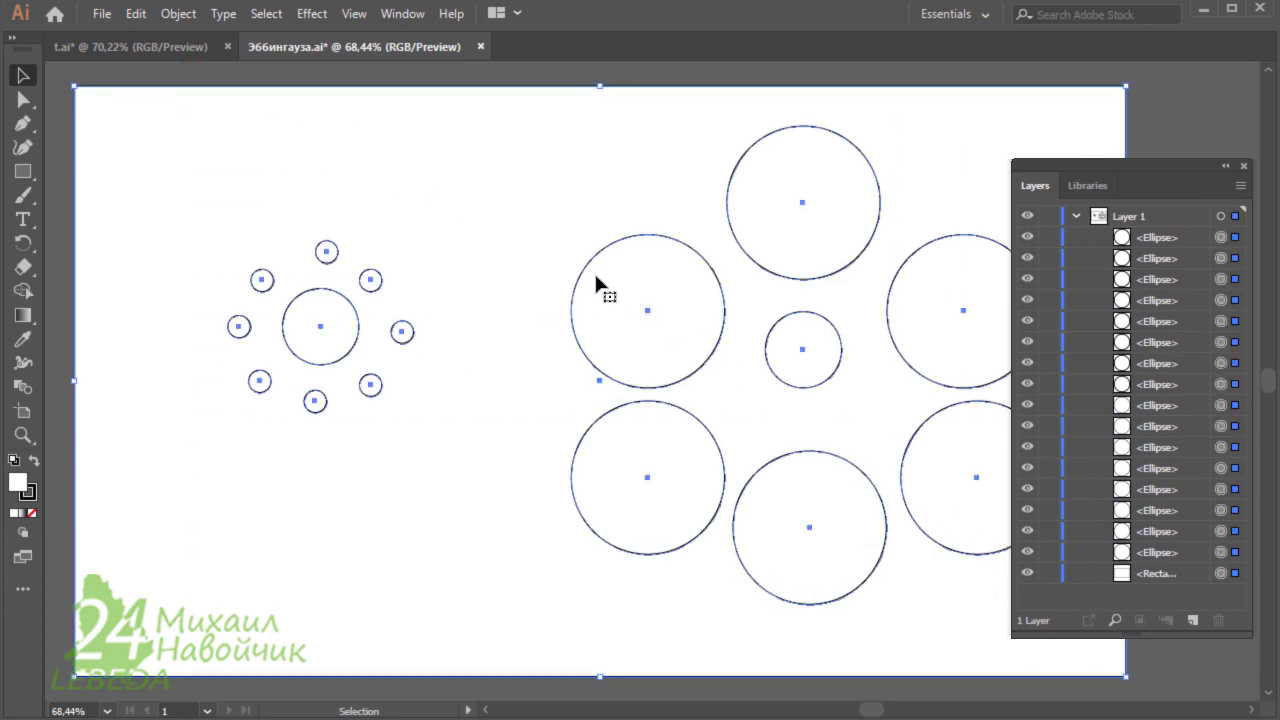
Step: Export the selected illusion as a PNG asset to D:\illusions with prefix 2
right_click(746, 203)
mouse_move(809, 470)
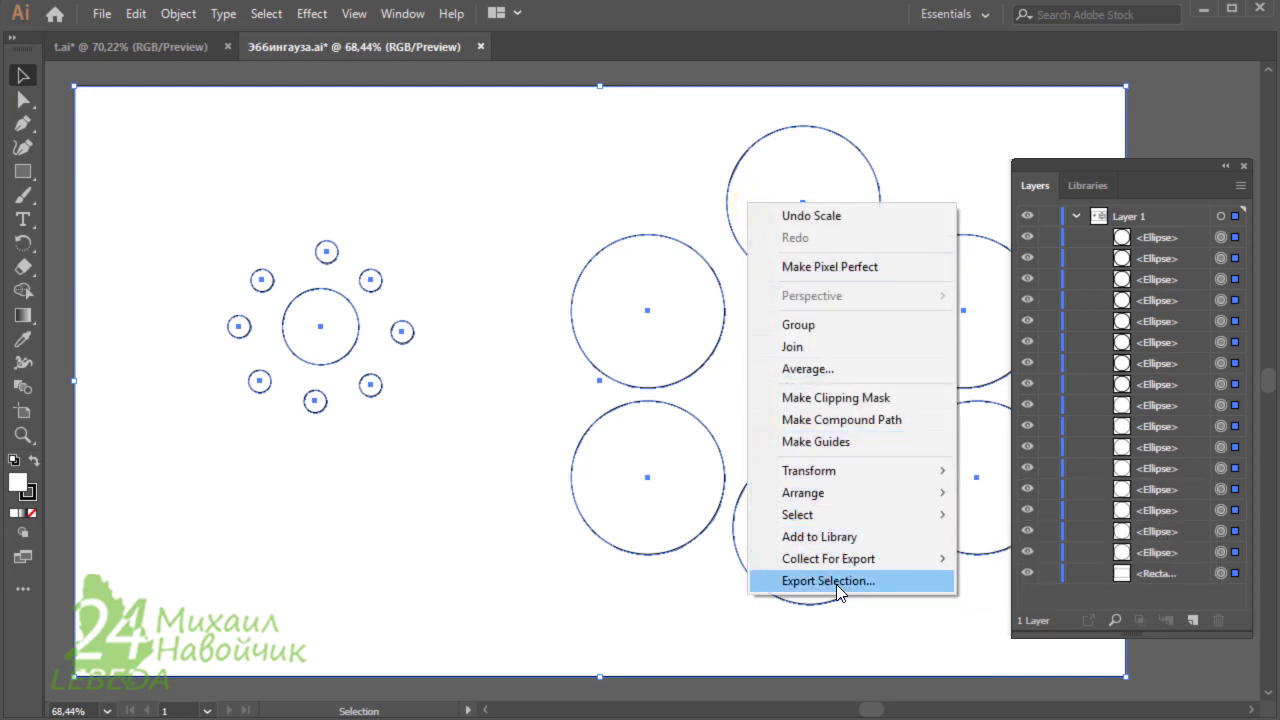
left_click(836, 584)
left_click_drag(875, 146, 703, 90)
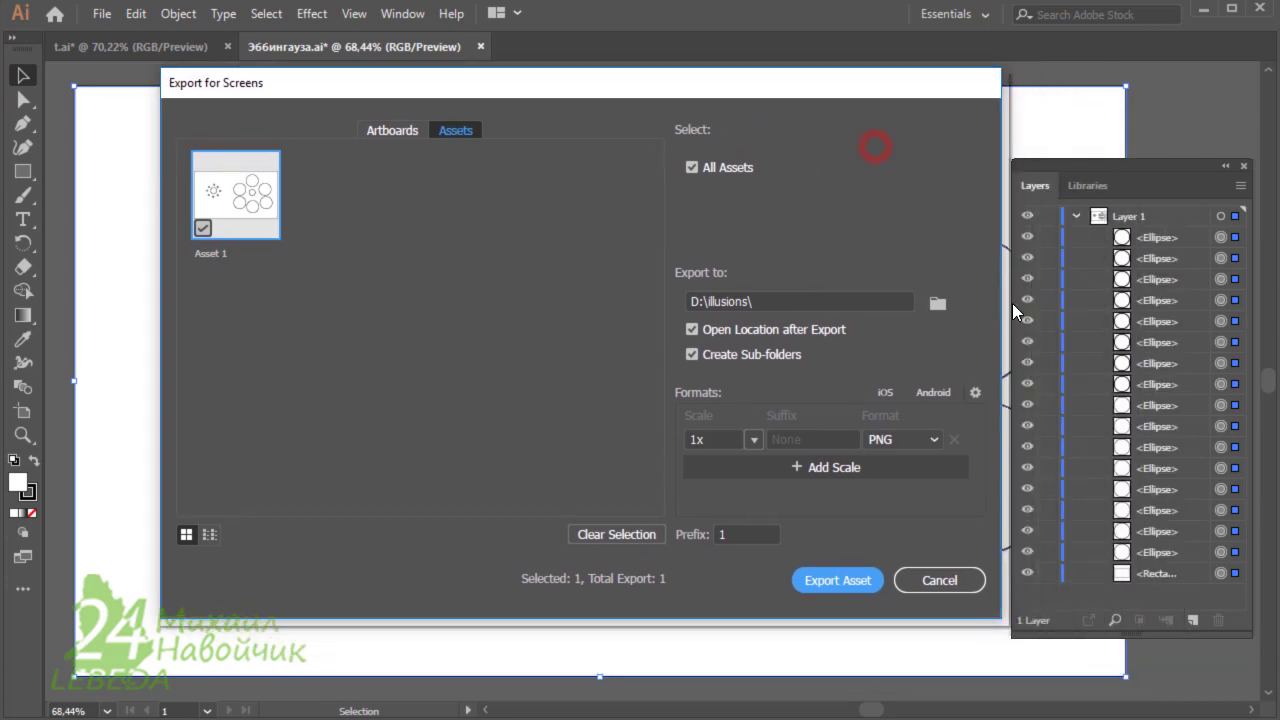
left_click(938, 302)
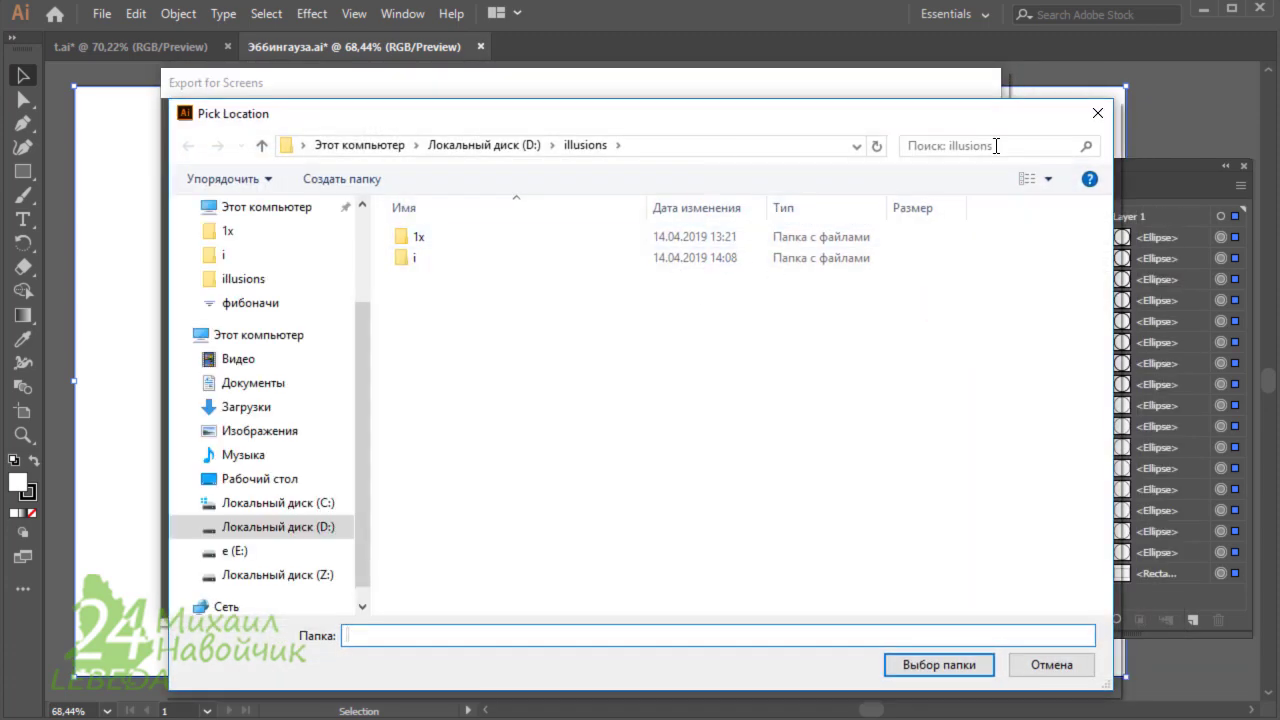
left_click(1092, 116)
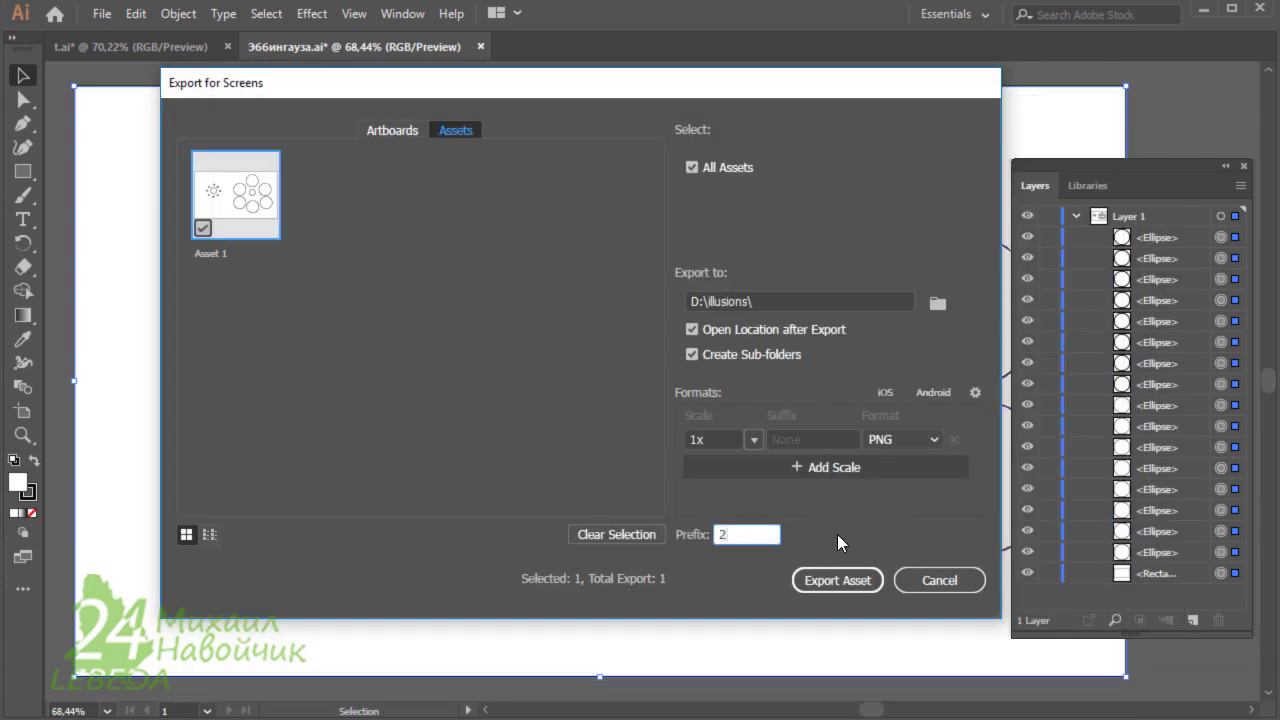
left_click(849, 576)
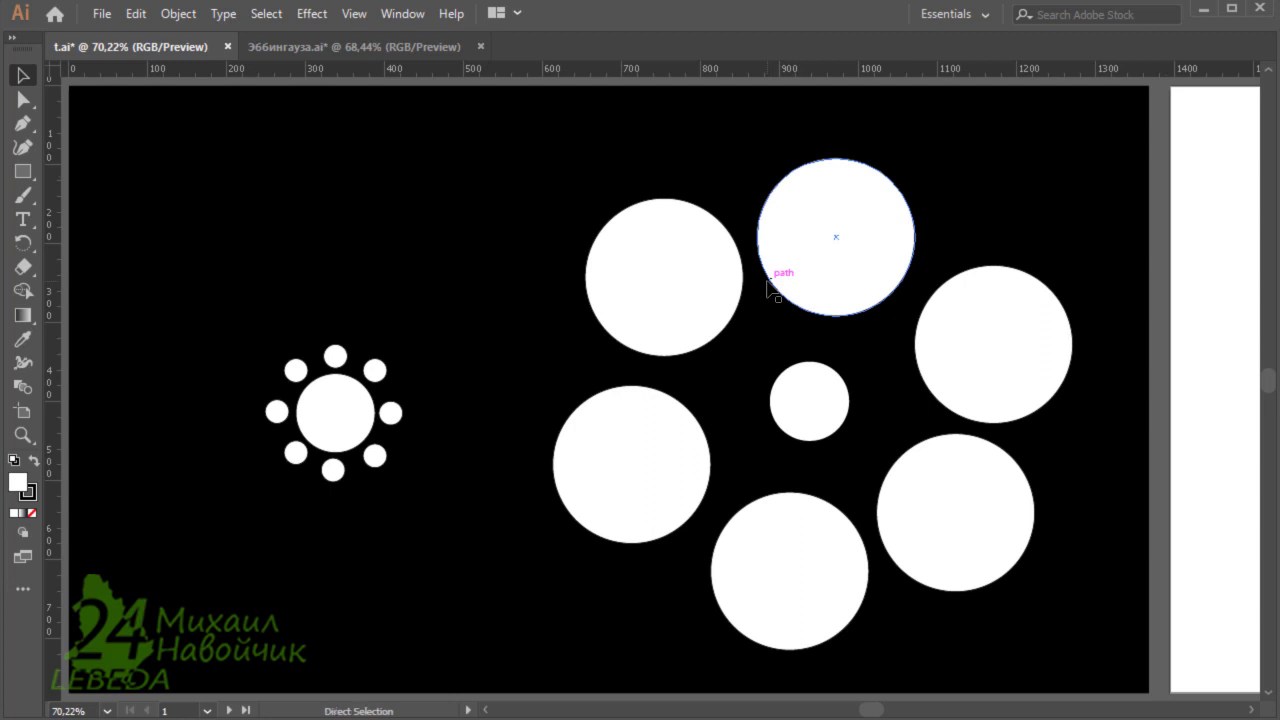
Step: Zoom out and pan across t.ai to reveal the red-and-green artboards
key("ctrl+minus")
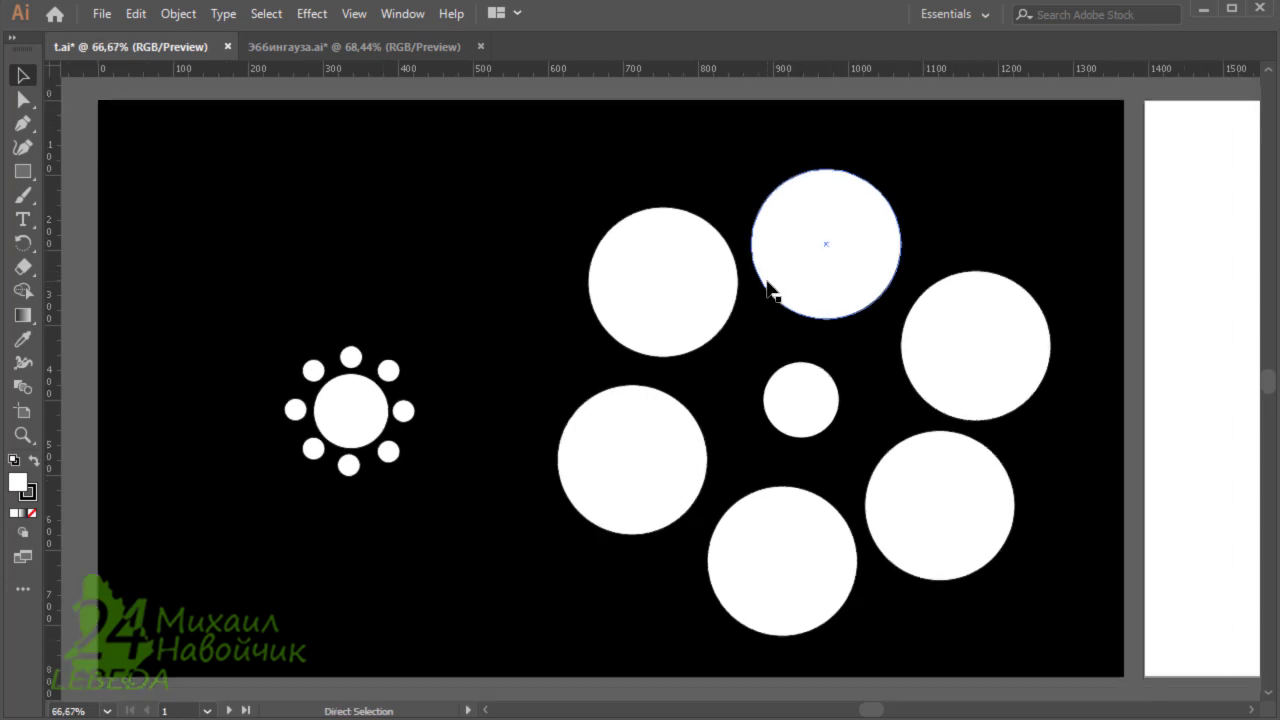
key("ctrl+minus")
key("ctrl+minus")
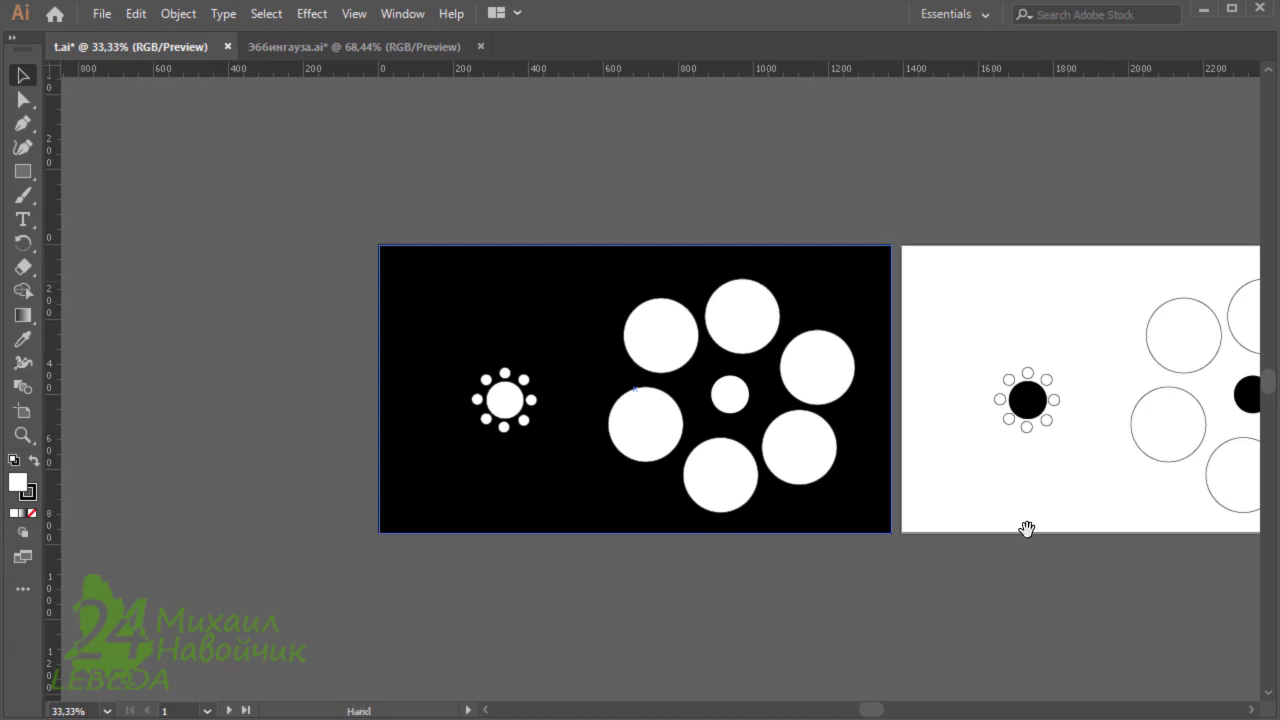
left_click_drag(1100, 583, 677, 583)
mouse_move(973, 615)
left_mouse_down()
mouse_move(680, 623)
mouse_move(543, 560)
left_mouse_up()
left_click_drag(694, 648, 614, 608)
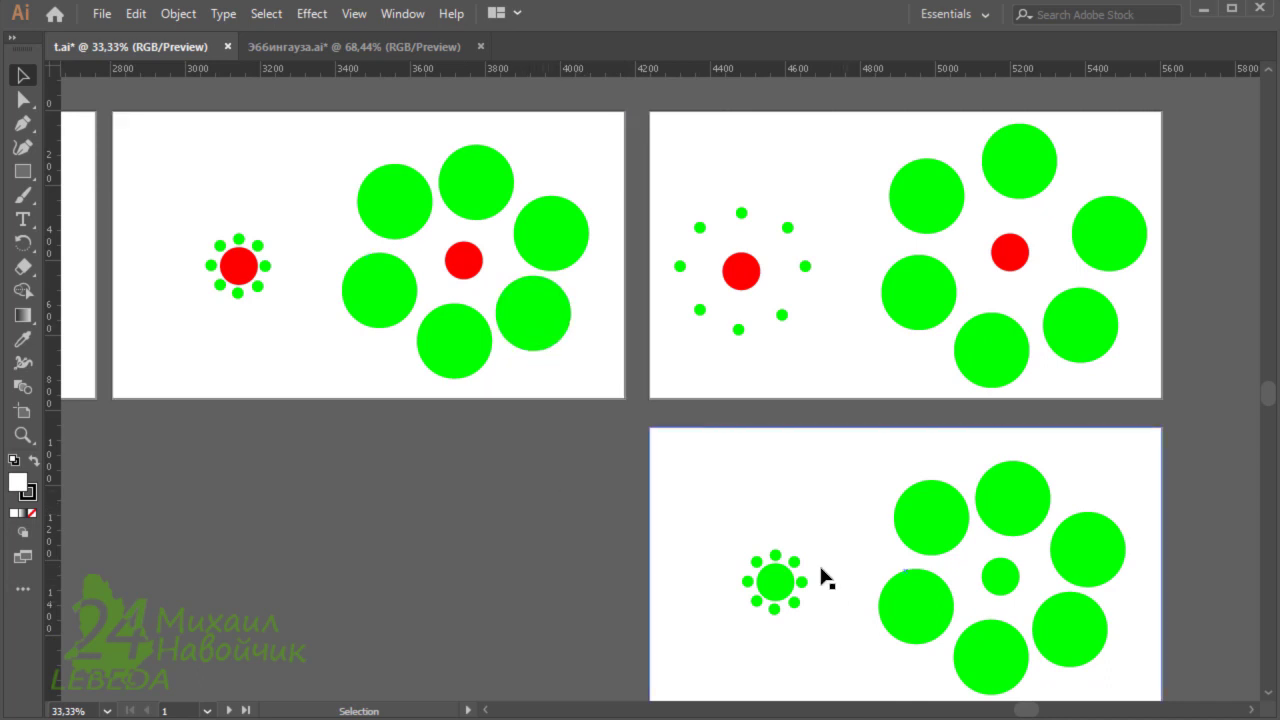
Step: Inspect the red centre circles and background rectangle on the upper-right artboard
left_click(780, 315)
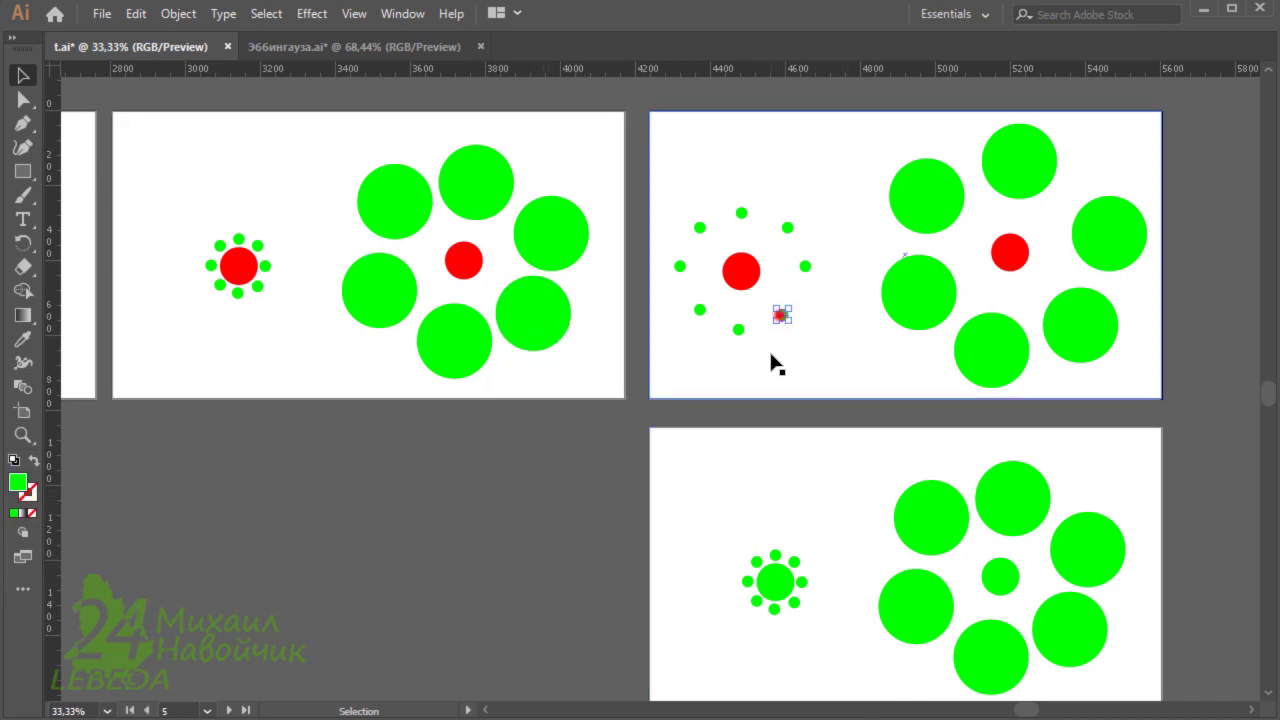
left_click(741, 272)
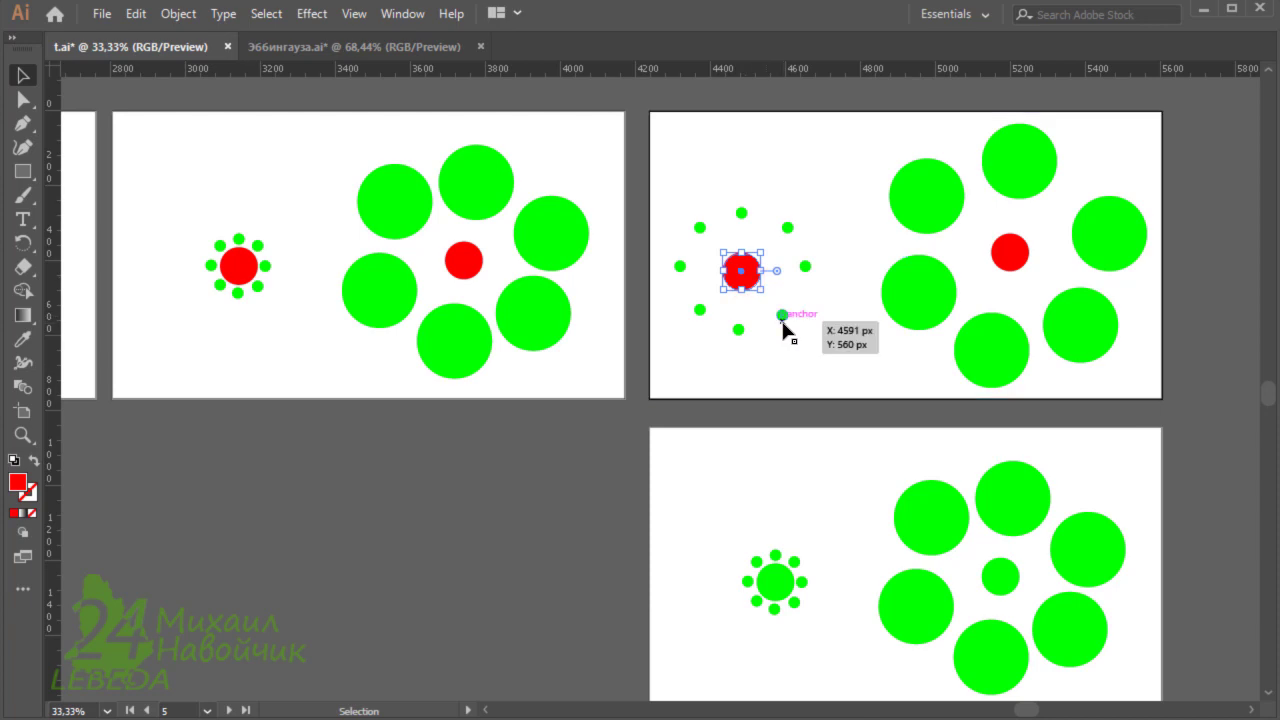
left_click(805, 355)
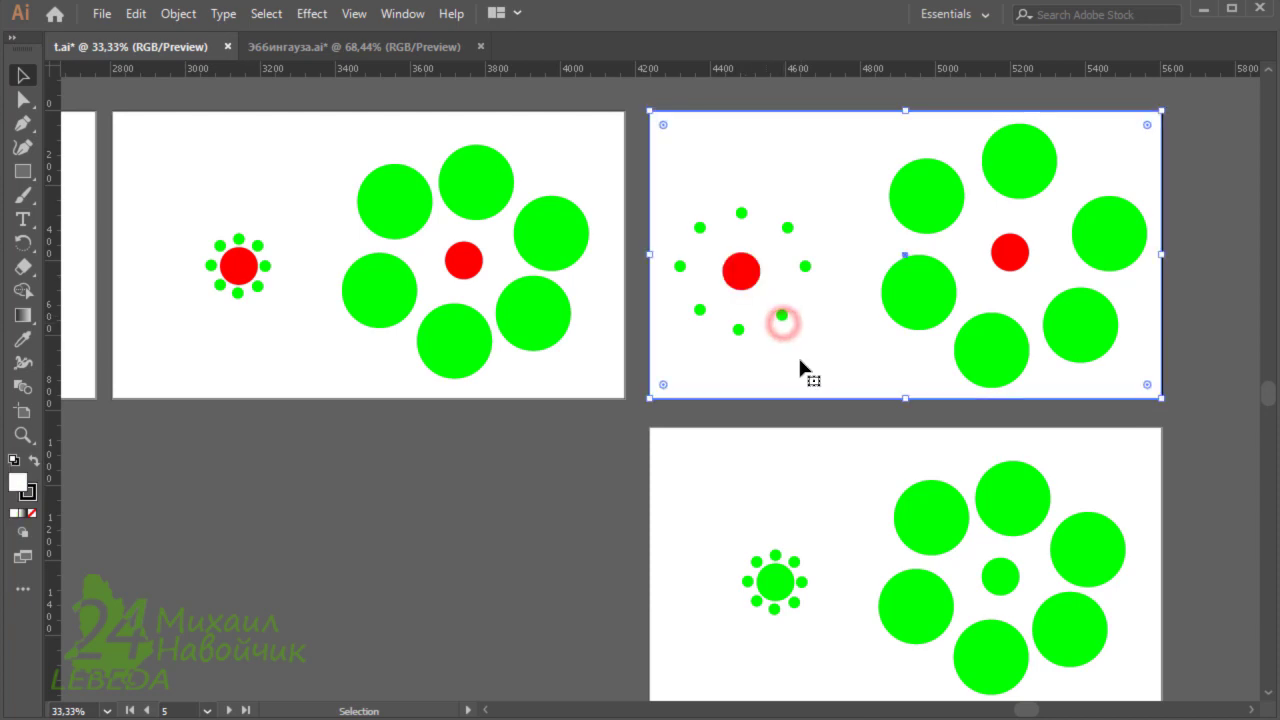
left_click(563, 471)
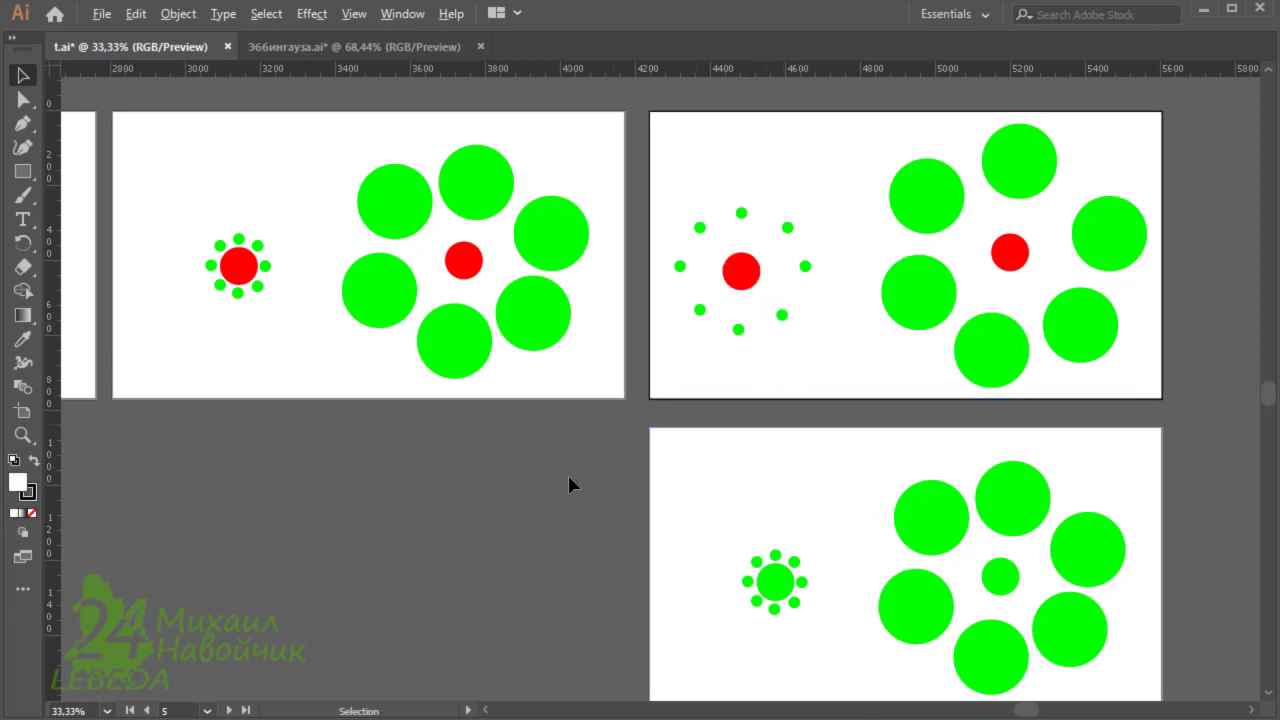